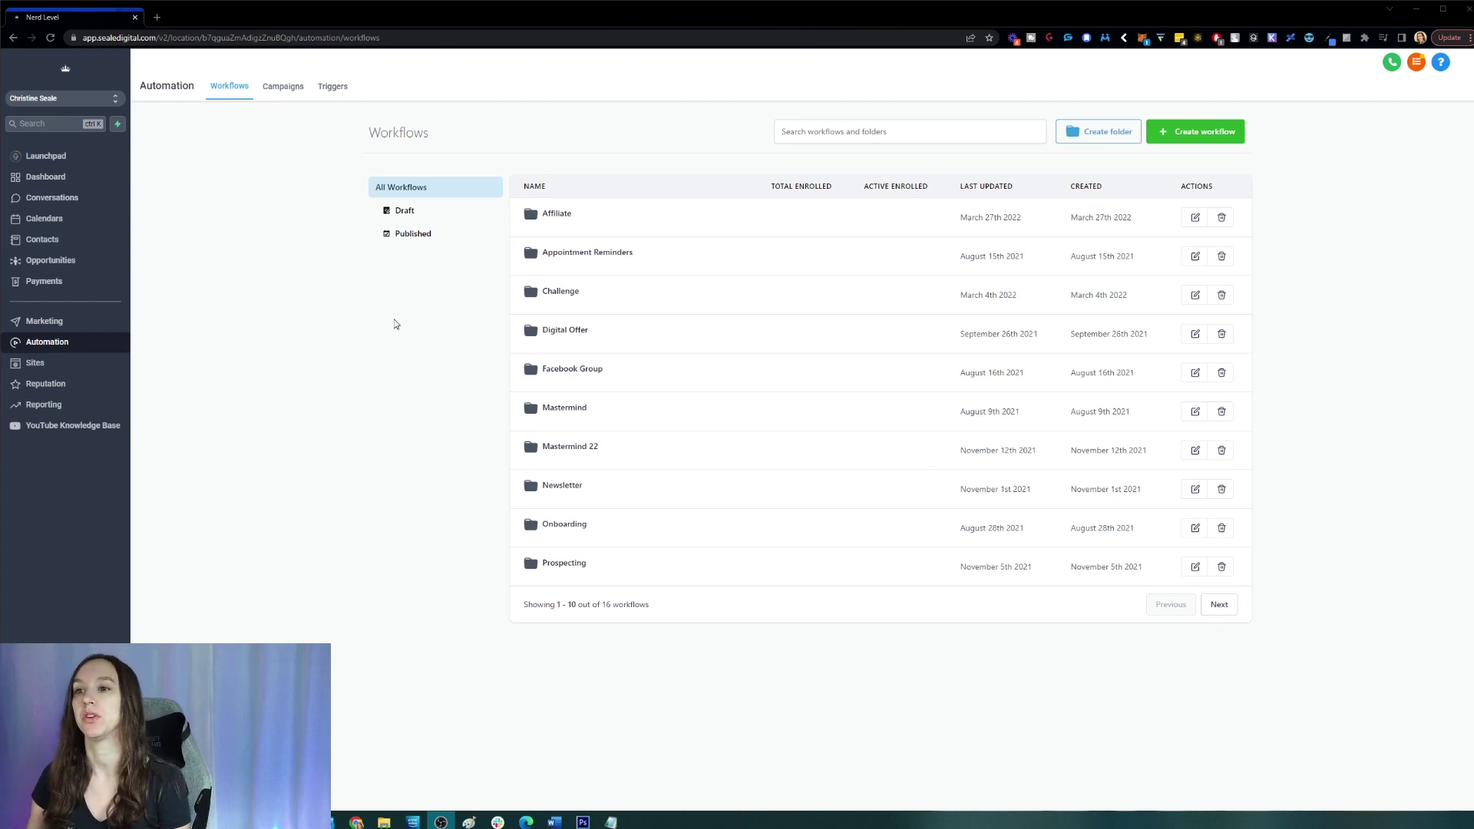
Step: Create a new blank workflow from scratch, skipping the campaign import list
click(1195, 132)
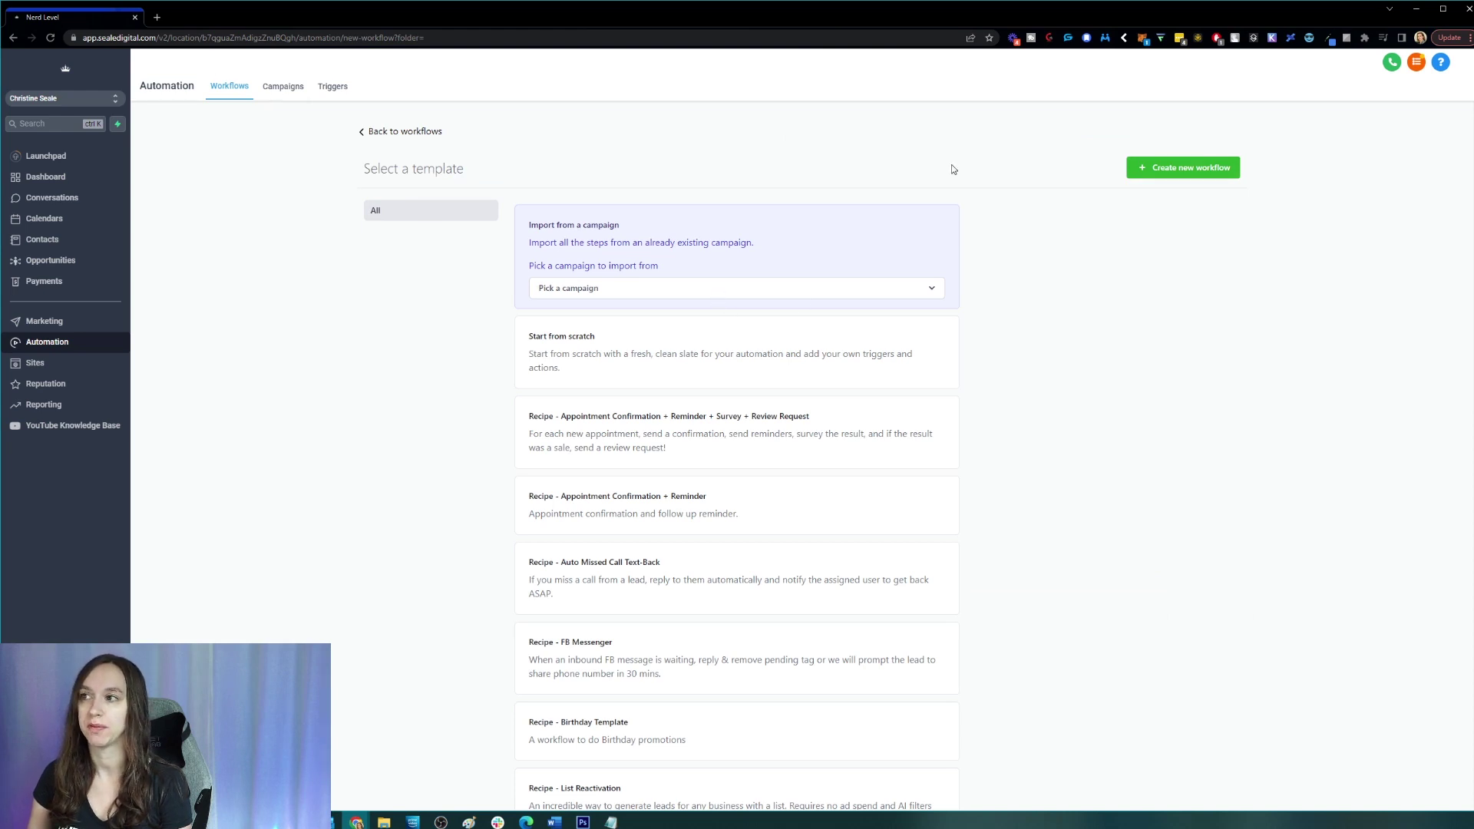
click(862, 285)
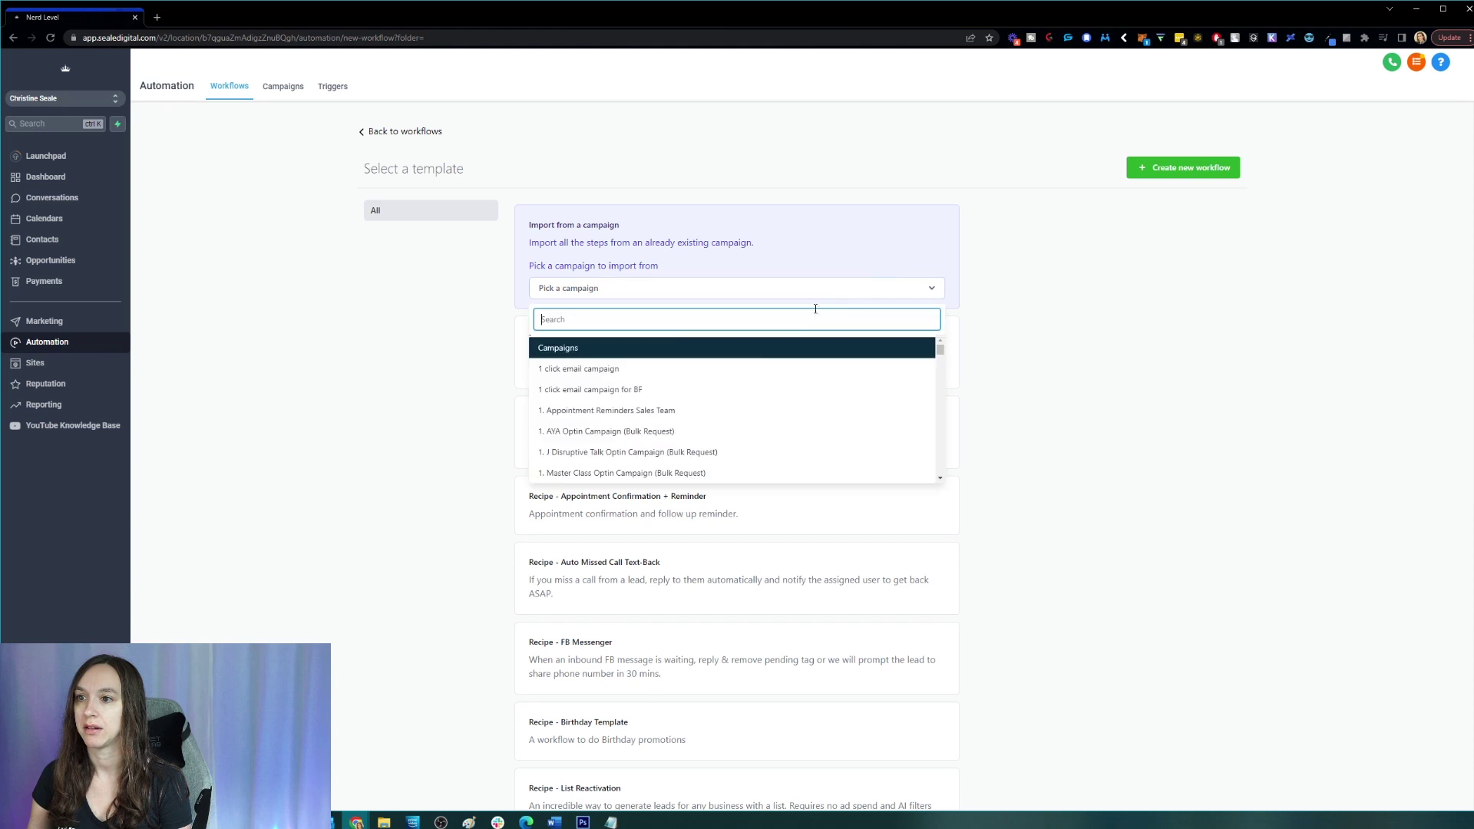
click(796, 282)
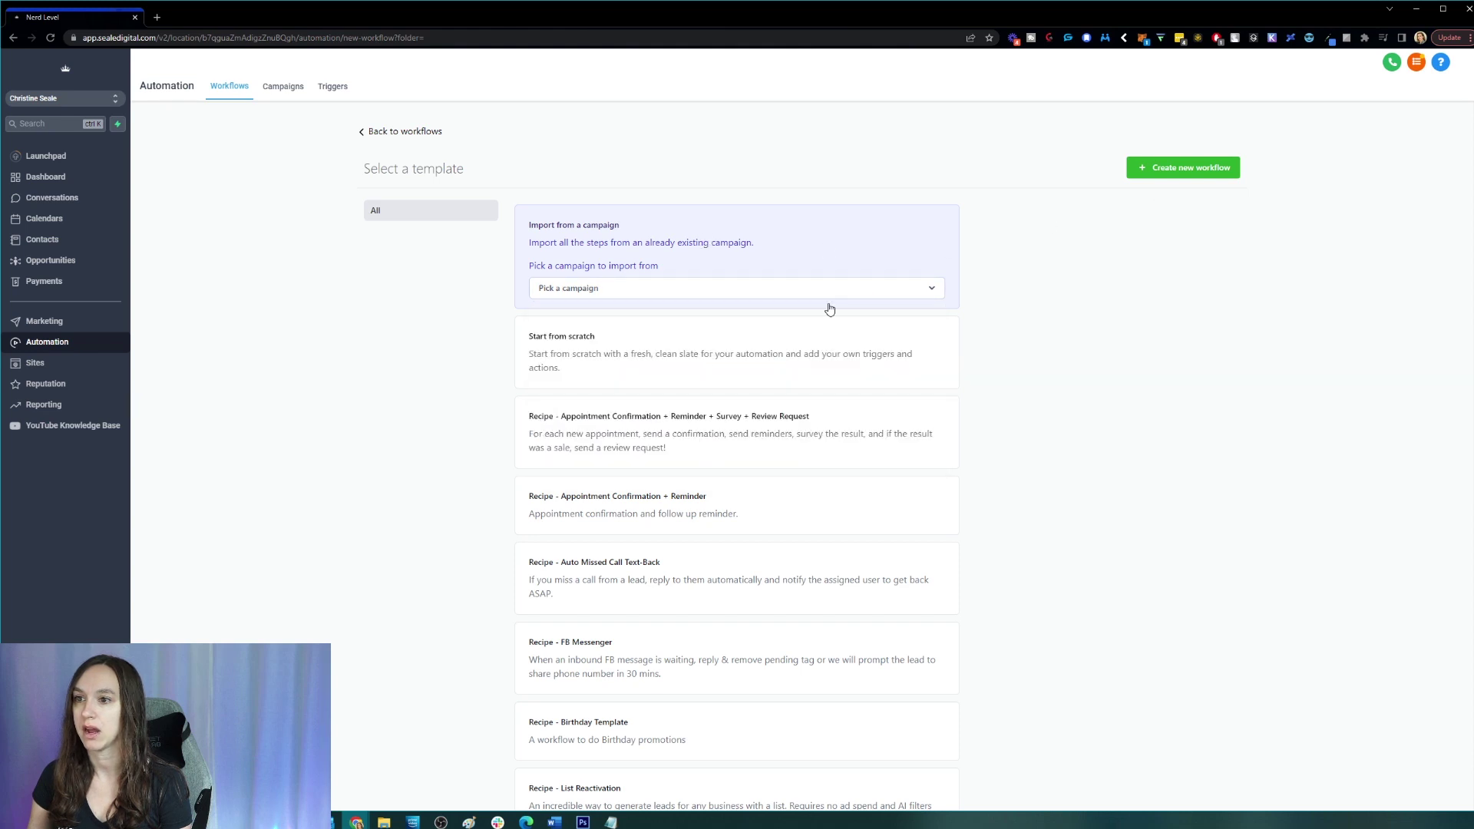
click(701, 370)
click(1216, 174)
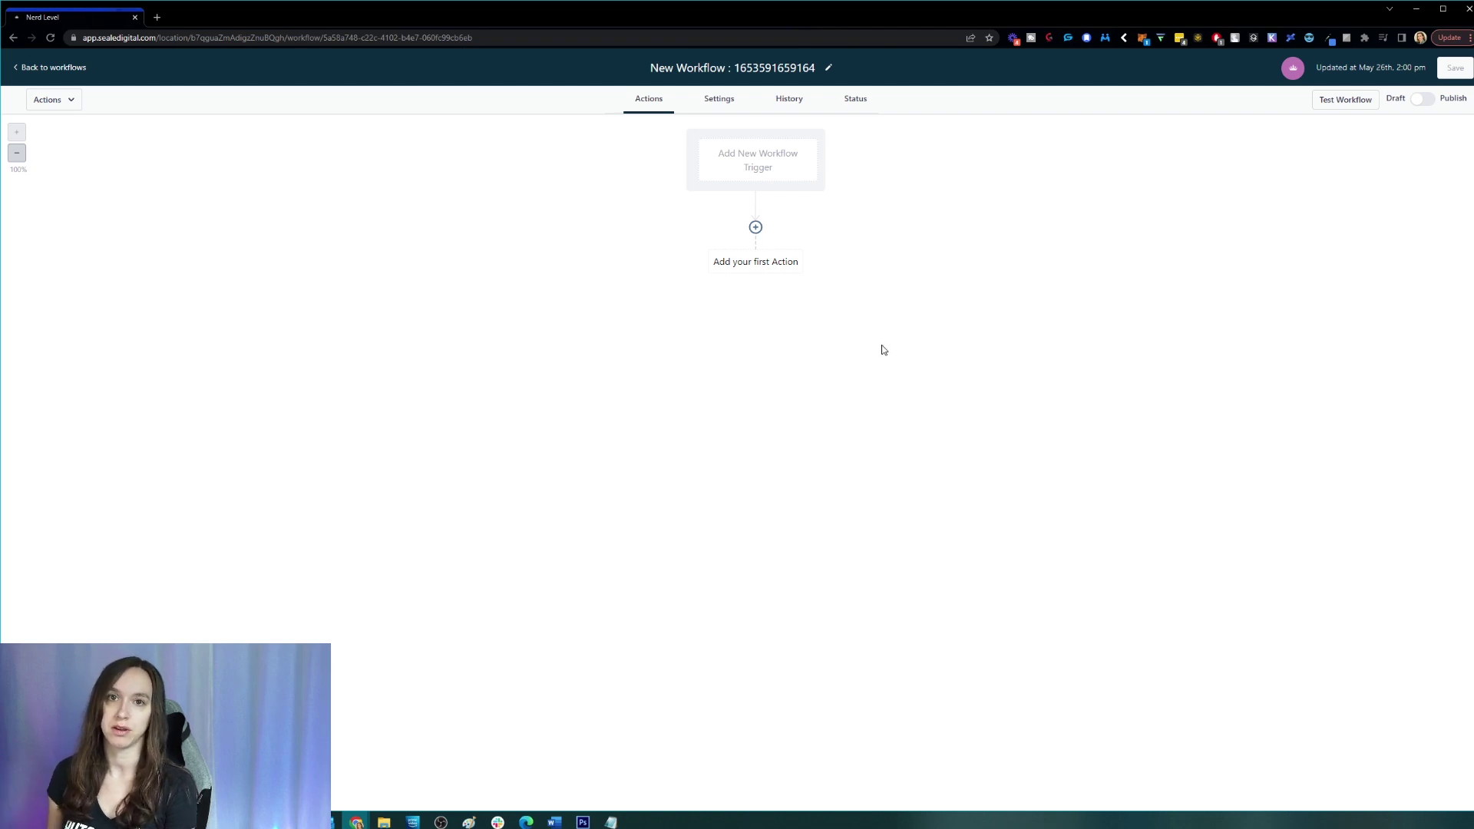
Step: Add a Send SMS step with the message 'test'
click(756, 228)
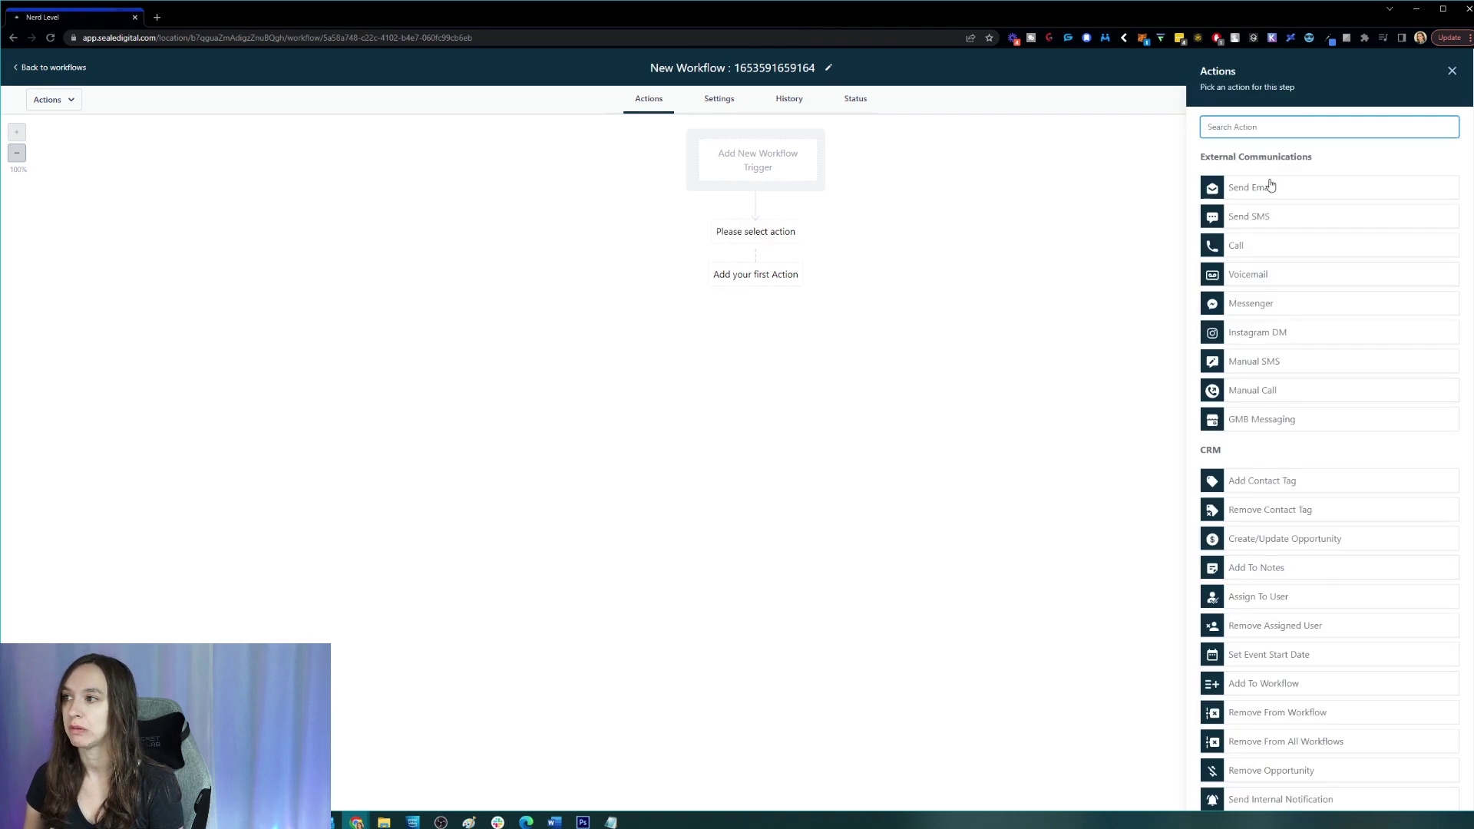
click(1252, 221)
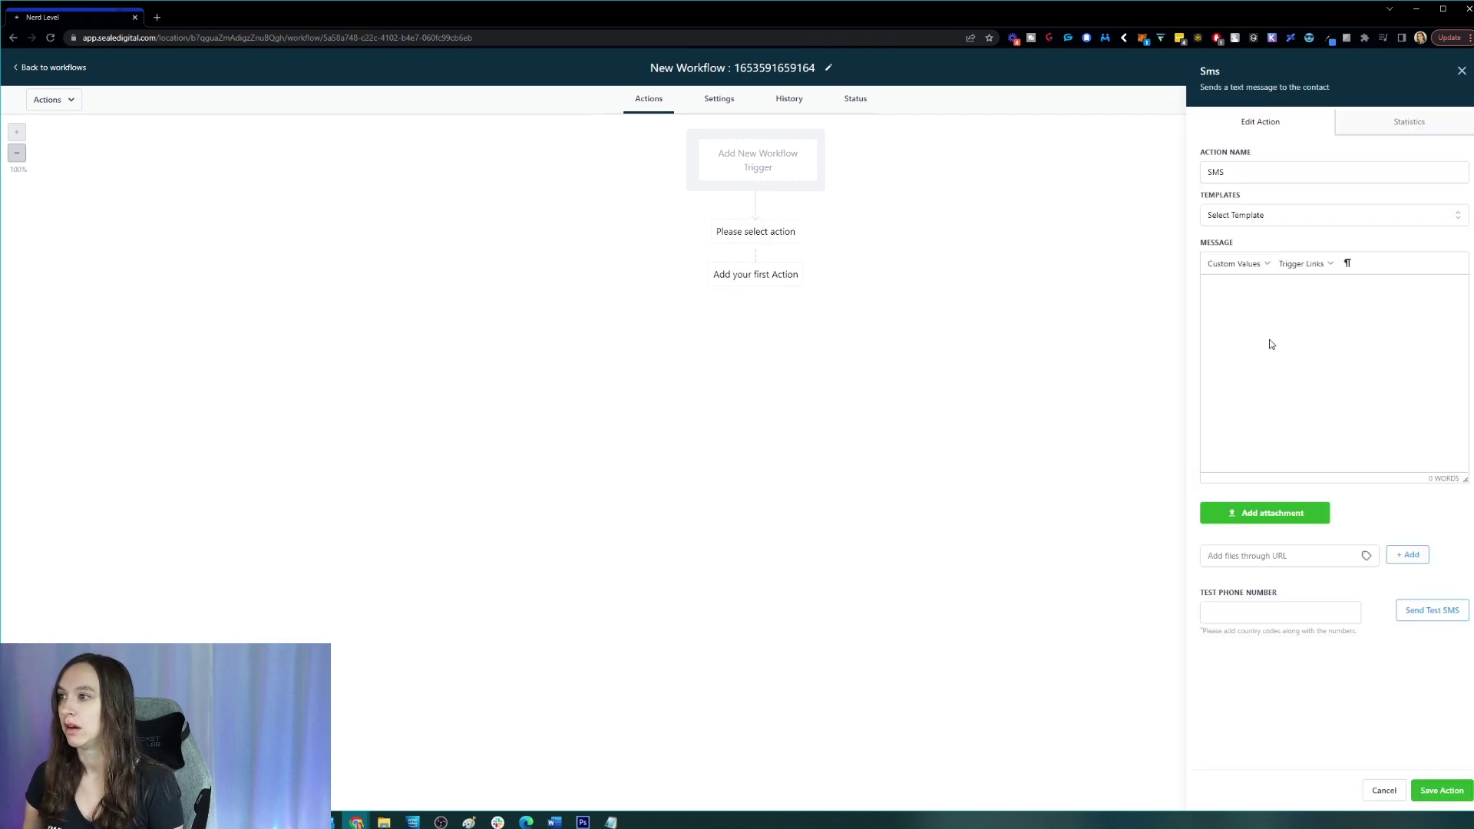
click(1268, 342)
text(test)
click(1446, 791)
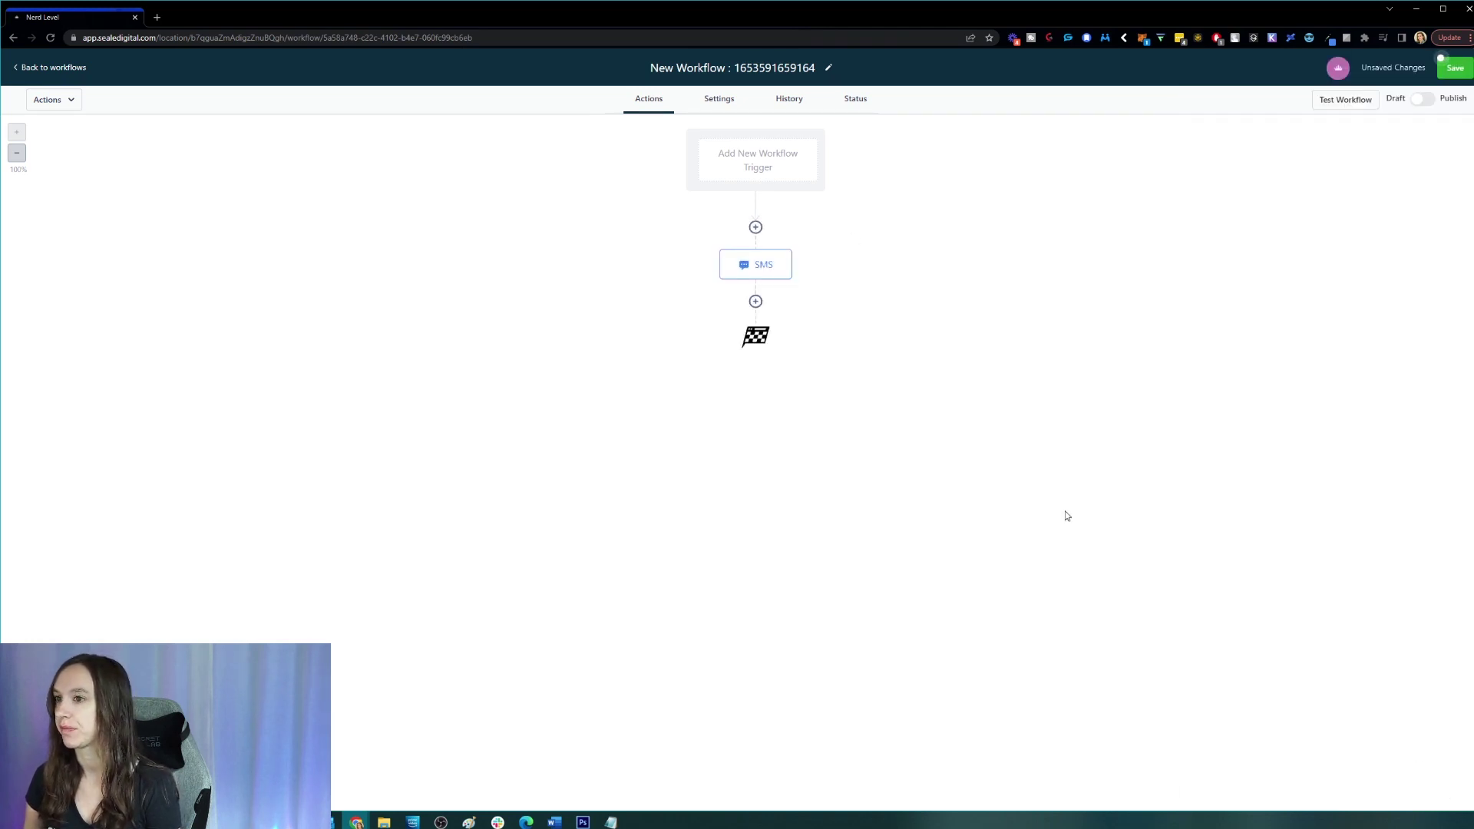
Step: Add a Wait step that waits for the contact's reply to the SMS step
click(756, 301)
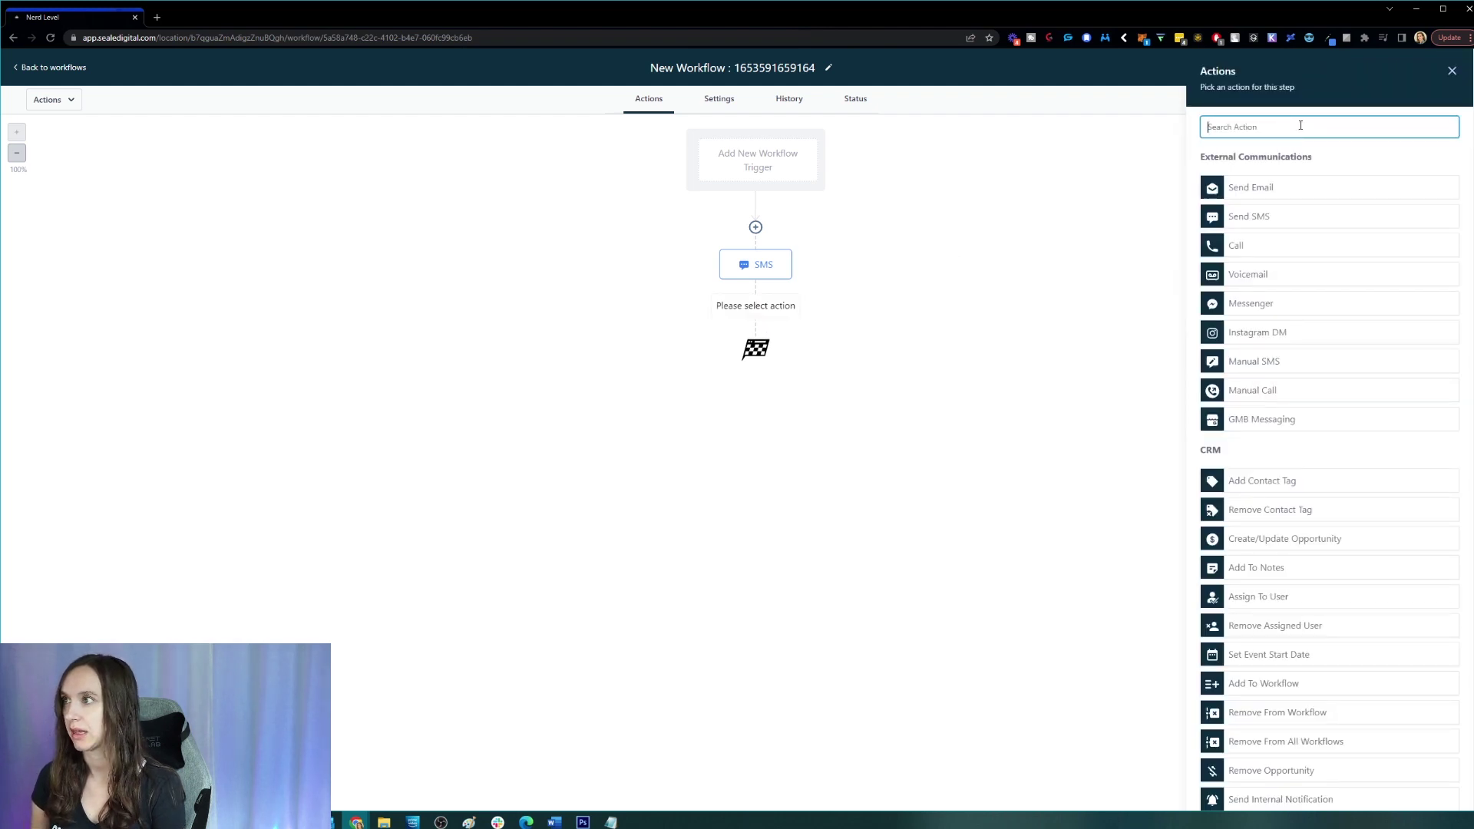
text(wa)
click(1297, 187)
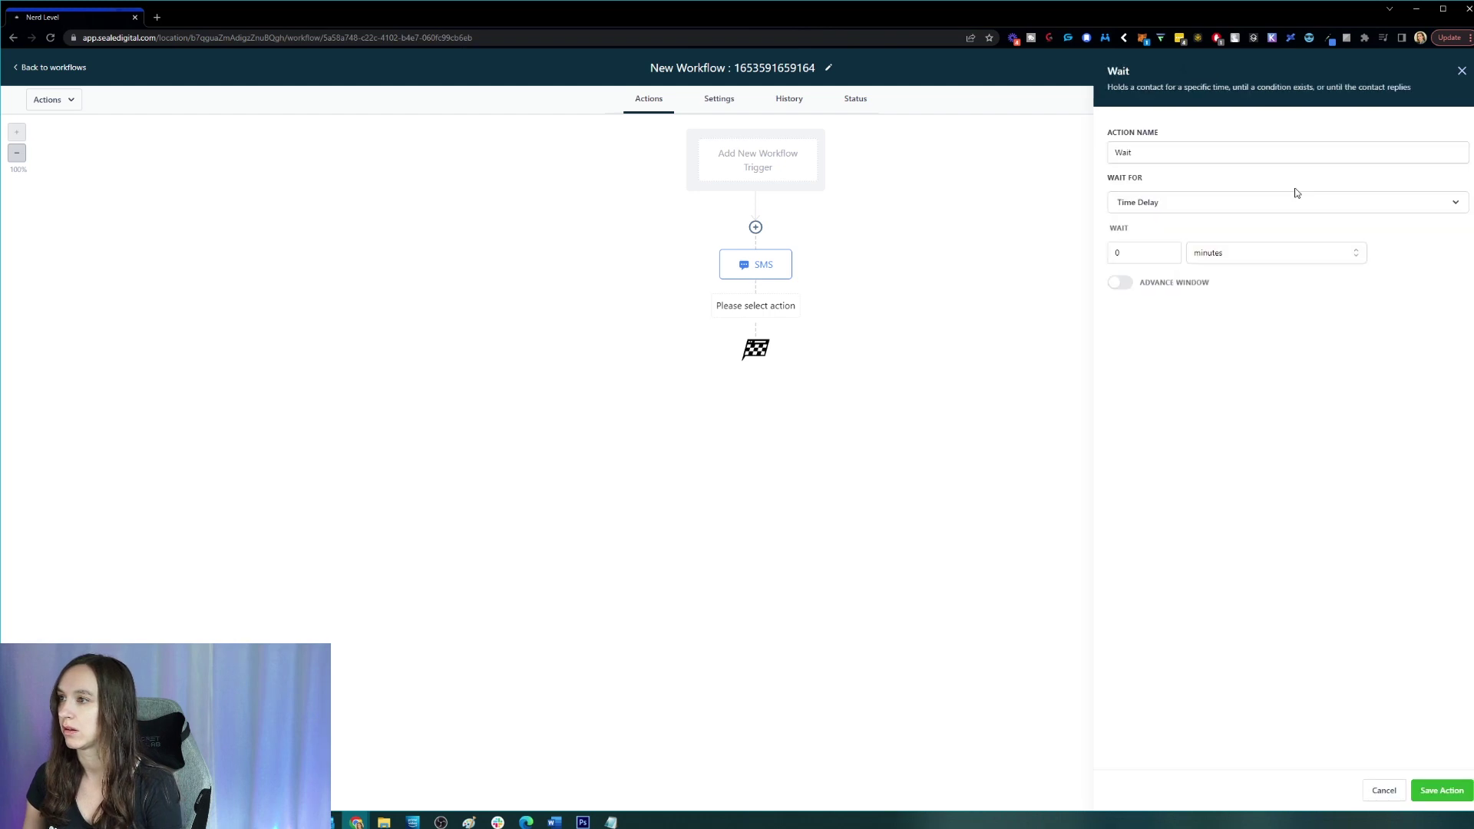
click(1173, 211)
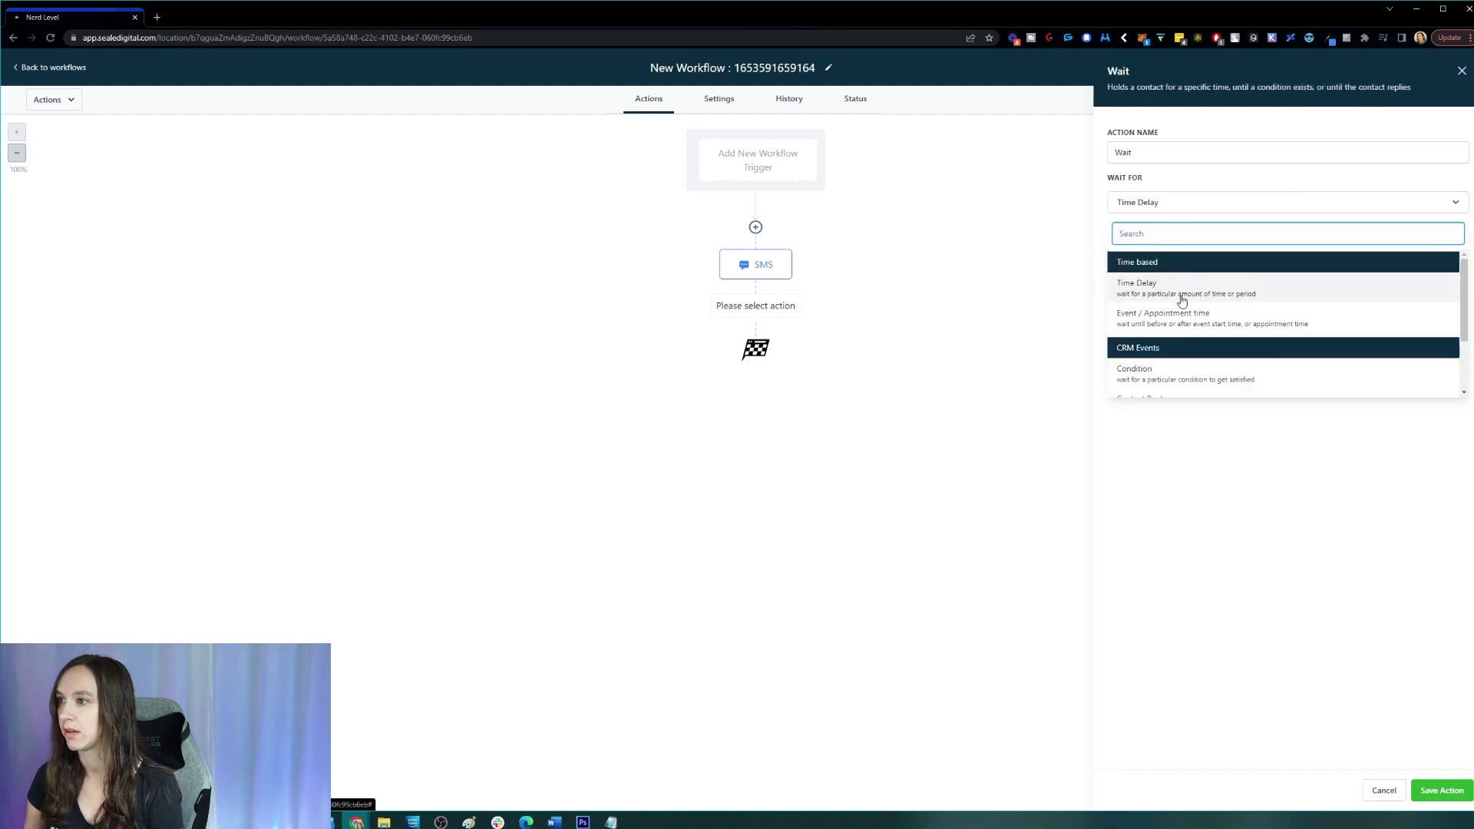
scroll(1197, 303, down, 1)
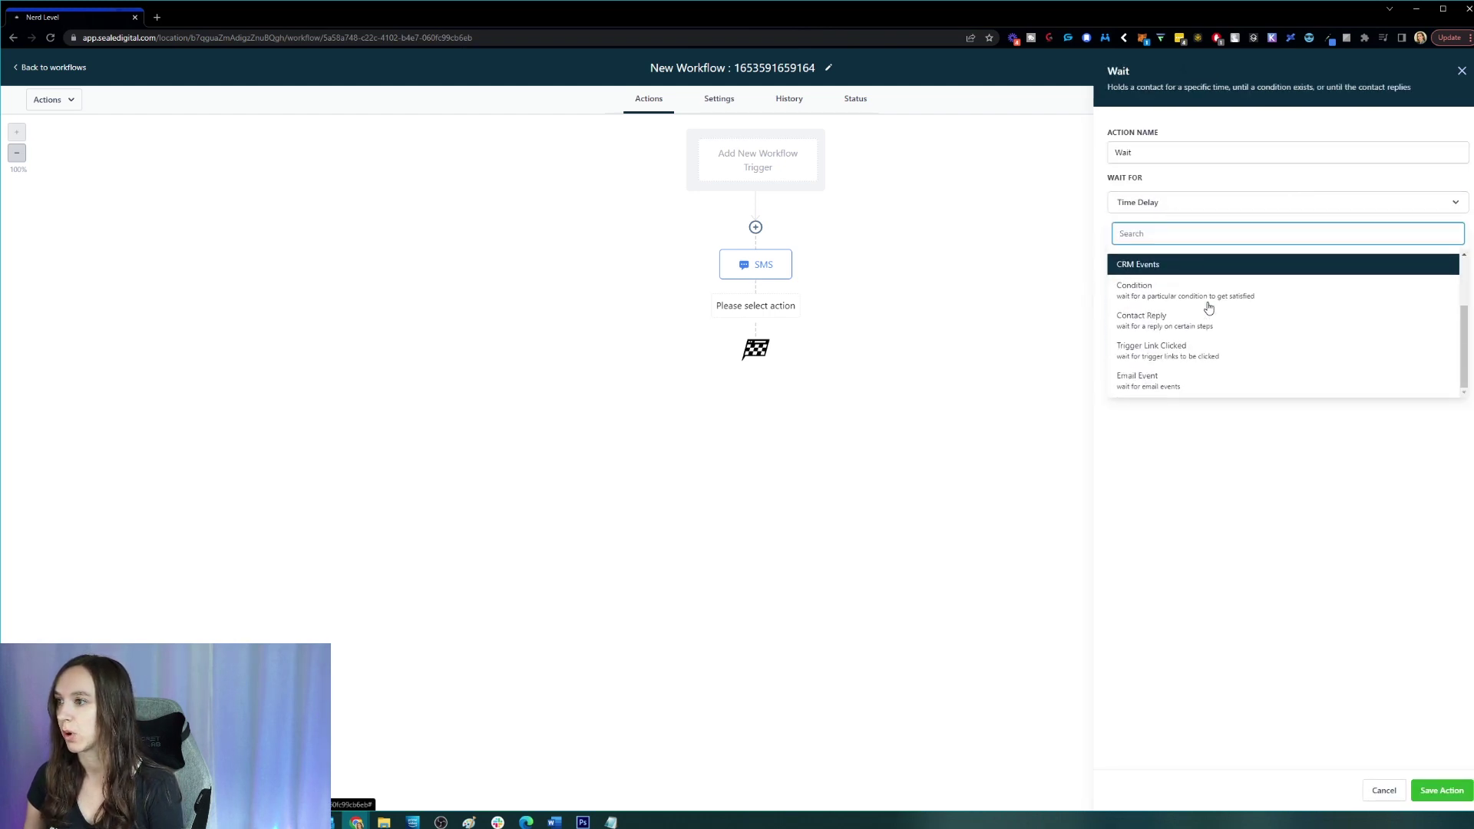
click(1211, 323)
click(1158, 250)
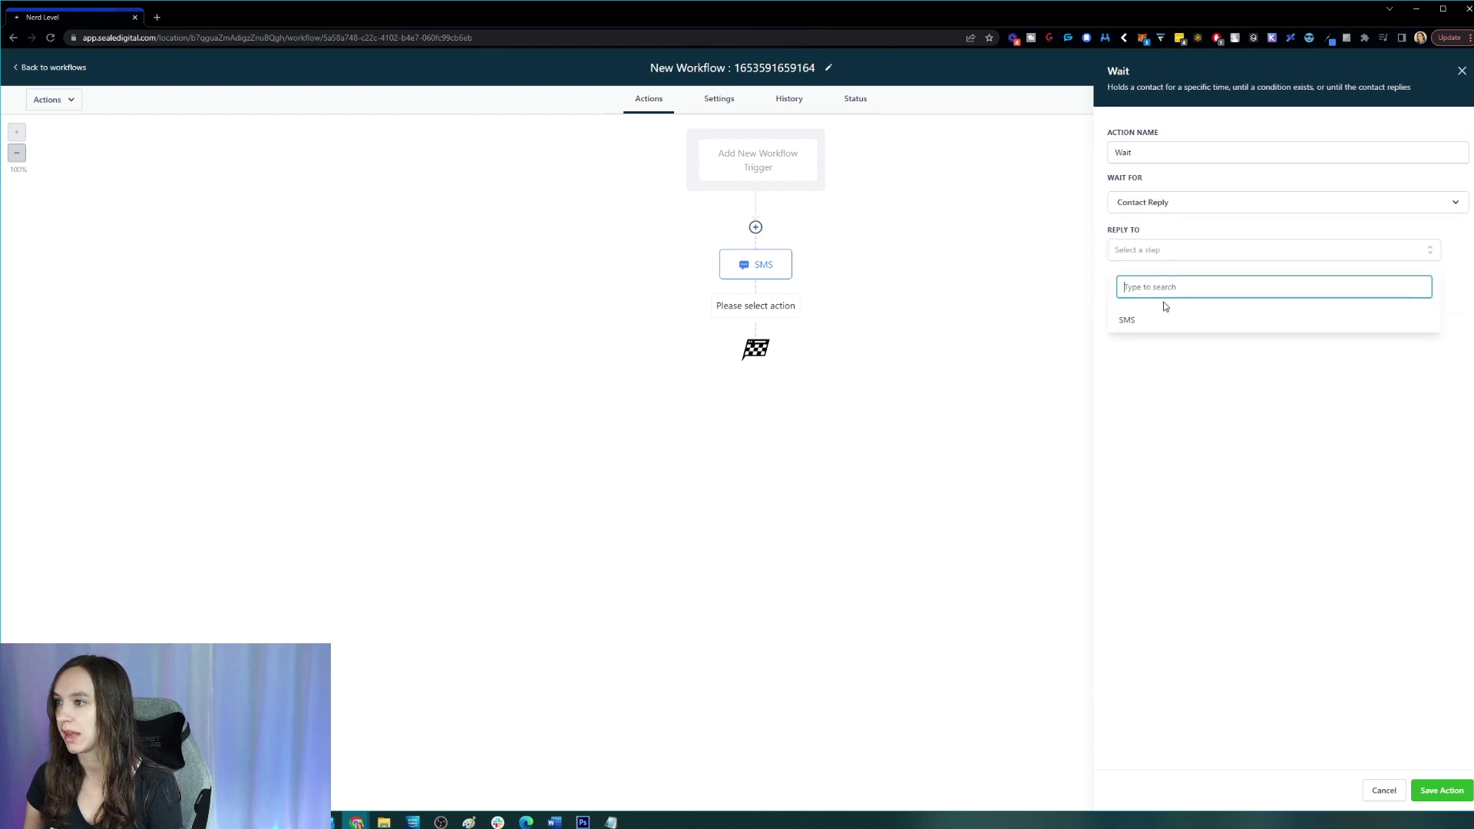
click(1134, 326)
click(1184, 404)
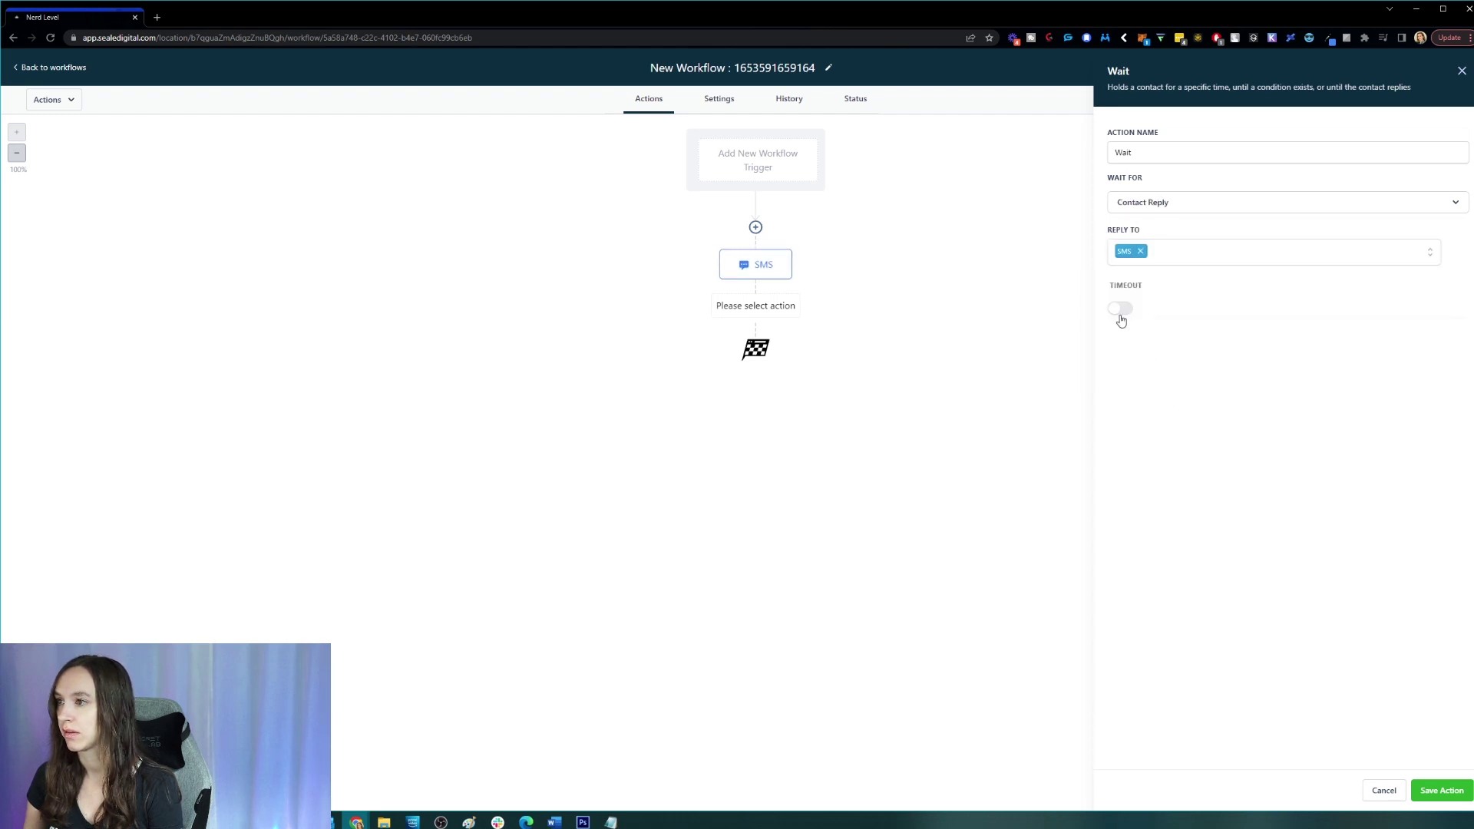
click(1441, 791)
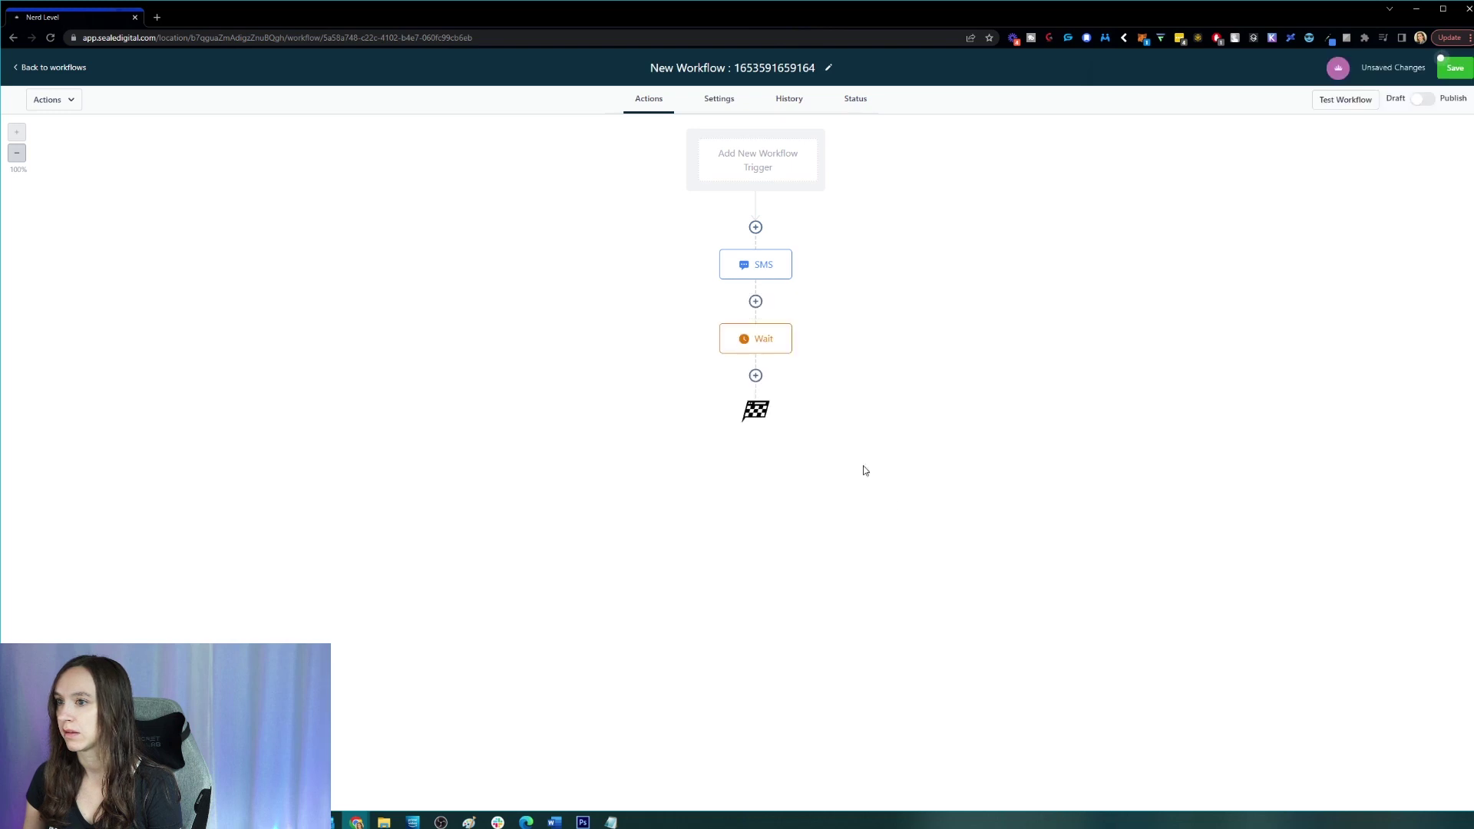
Step: Add an If / Else condition step after the Wait and bring up its contact reply criteria
click(756, 375)
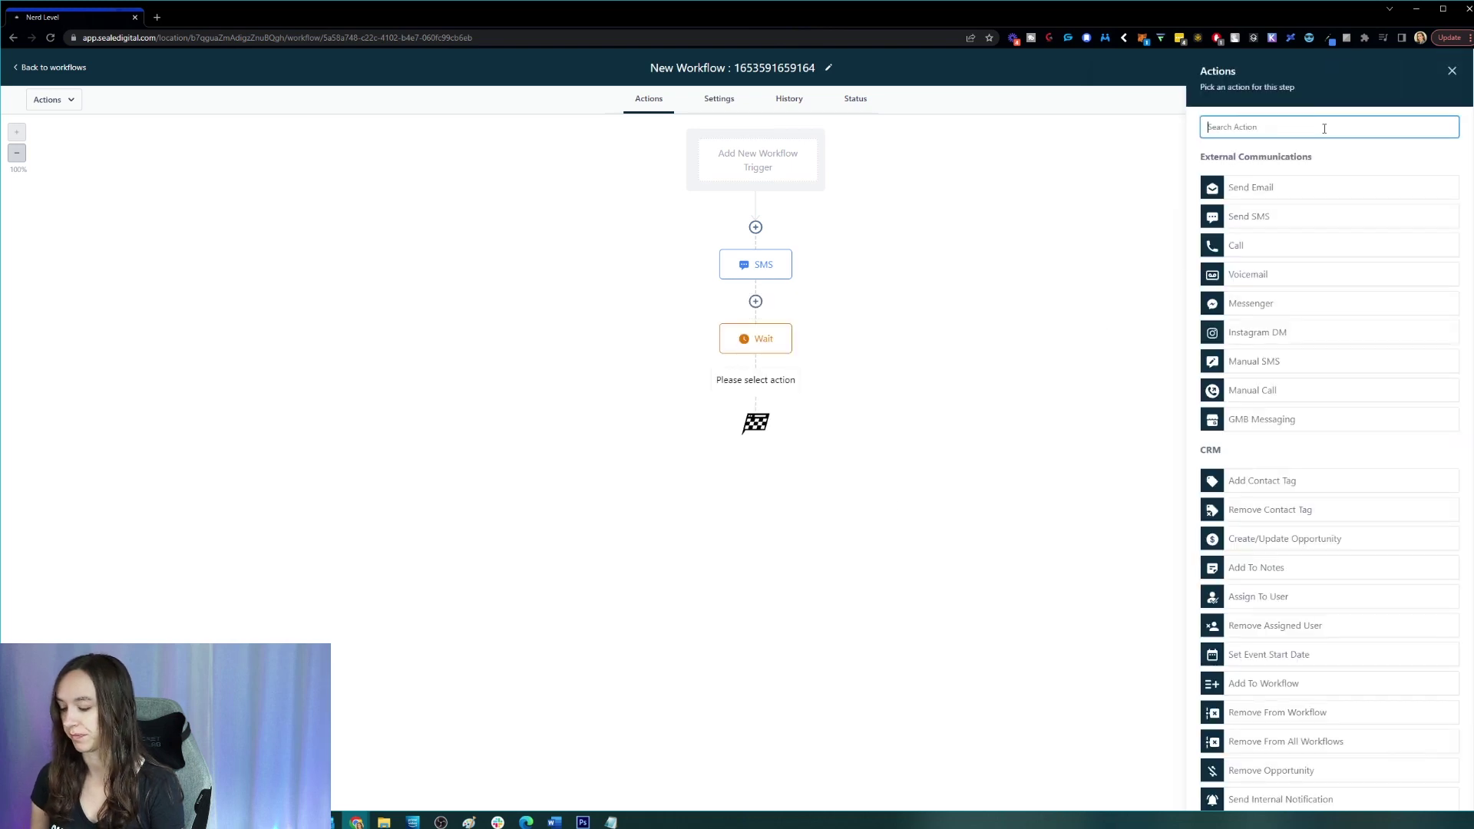
scroll(1359, 507, down, 8)
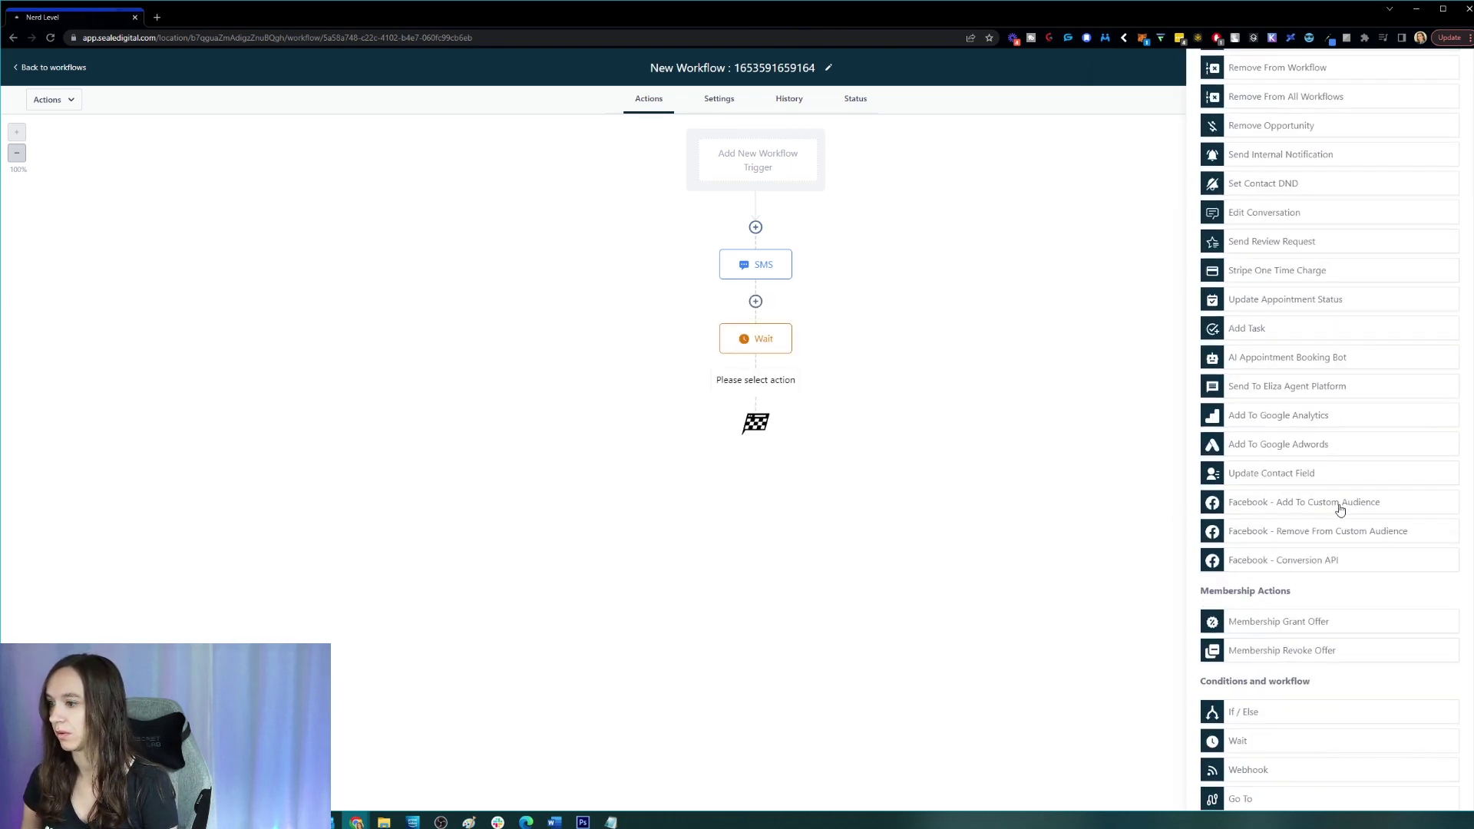
click(1282, 713)
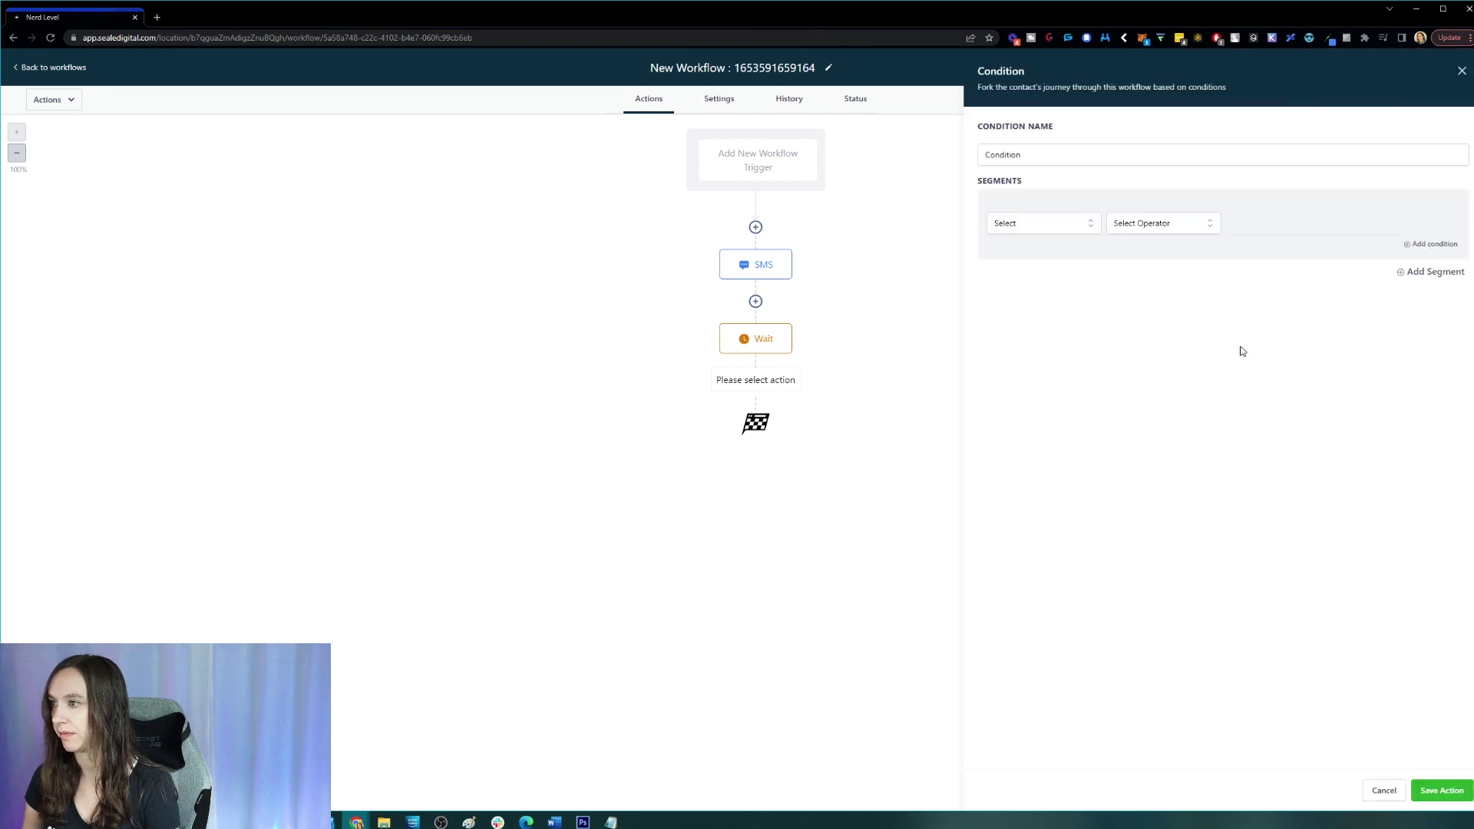
click(1046, 226)
click(1039, 270)
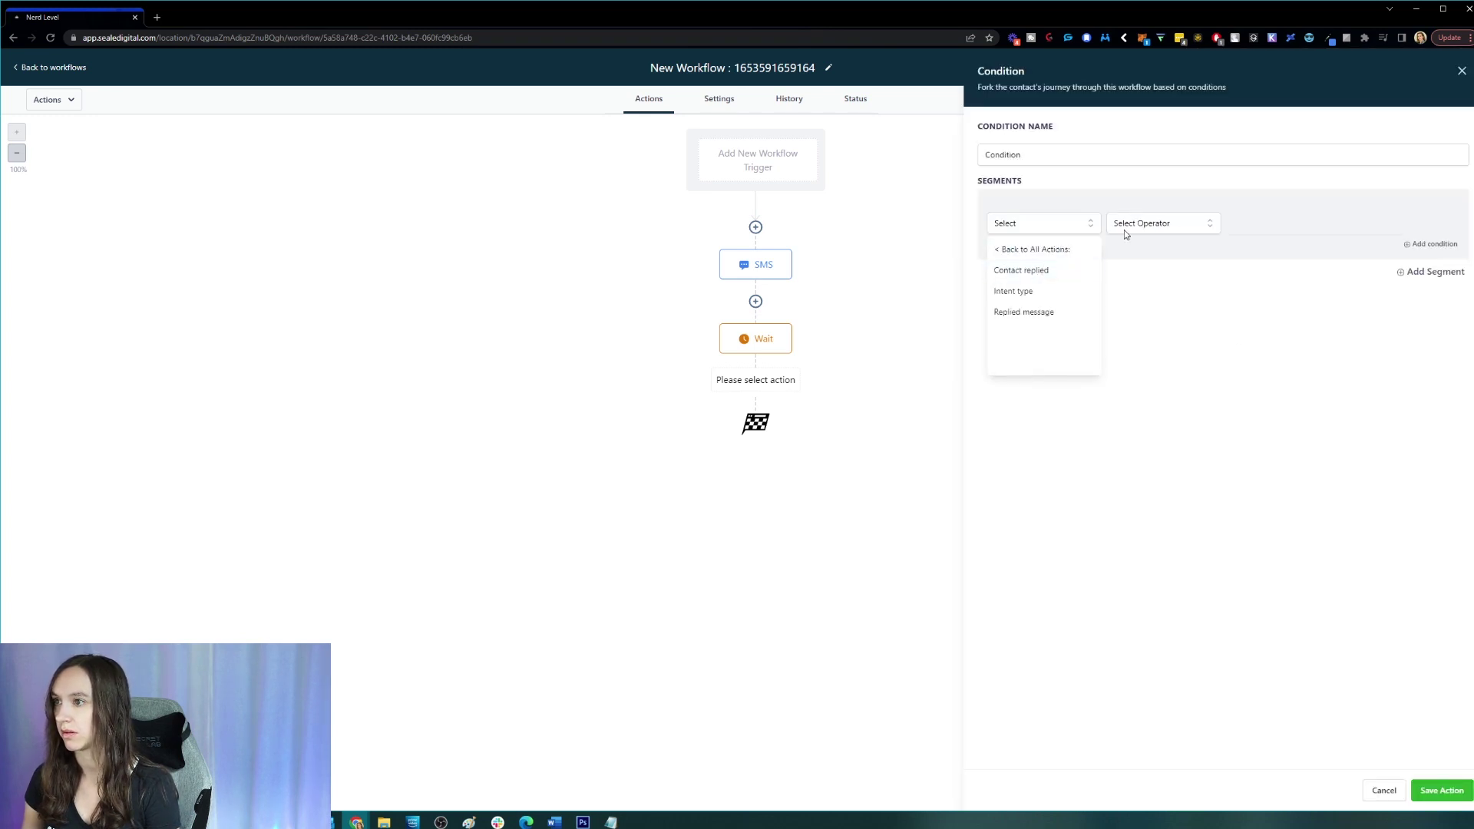
Step: Set the condition to Replied message is 'DND' and save it
click(1067, 270)
click(1156, 224)
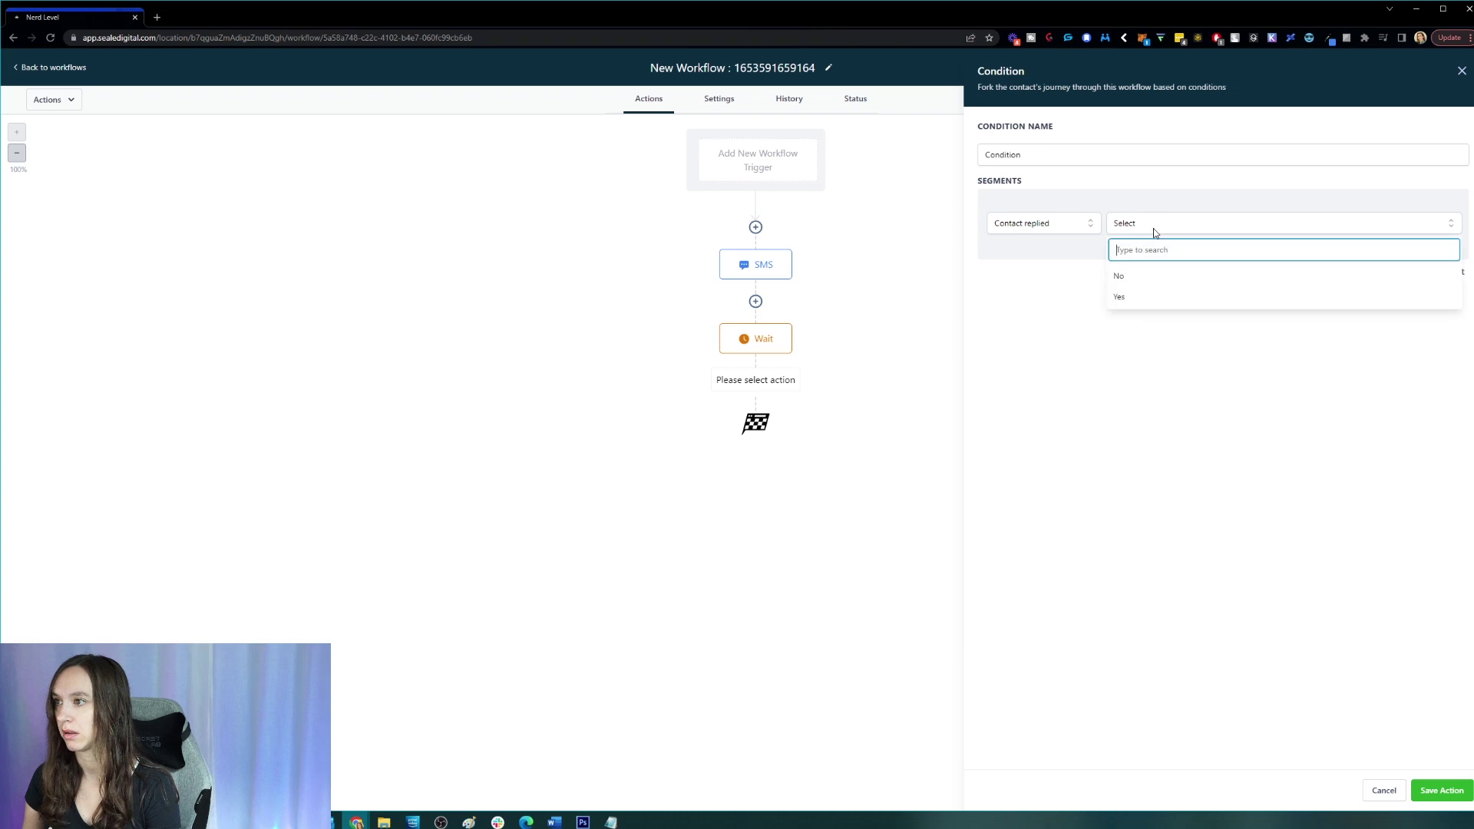
click(1084, 230)
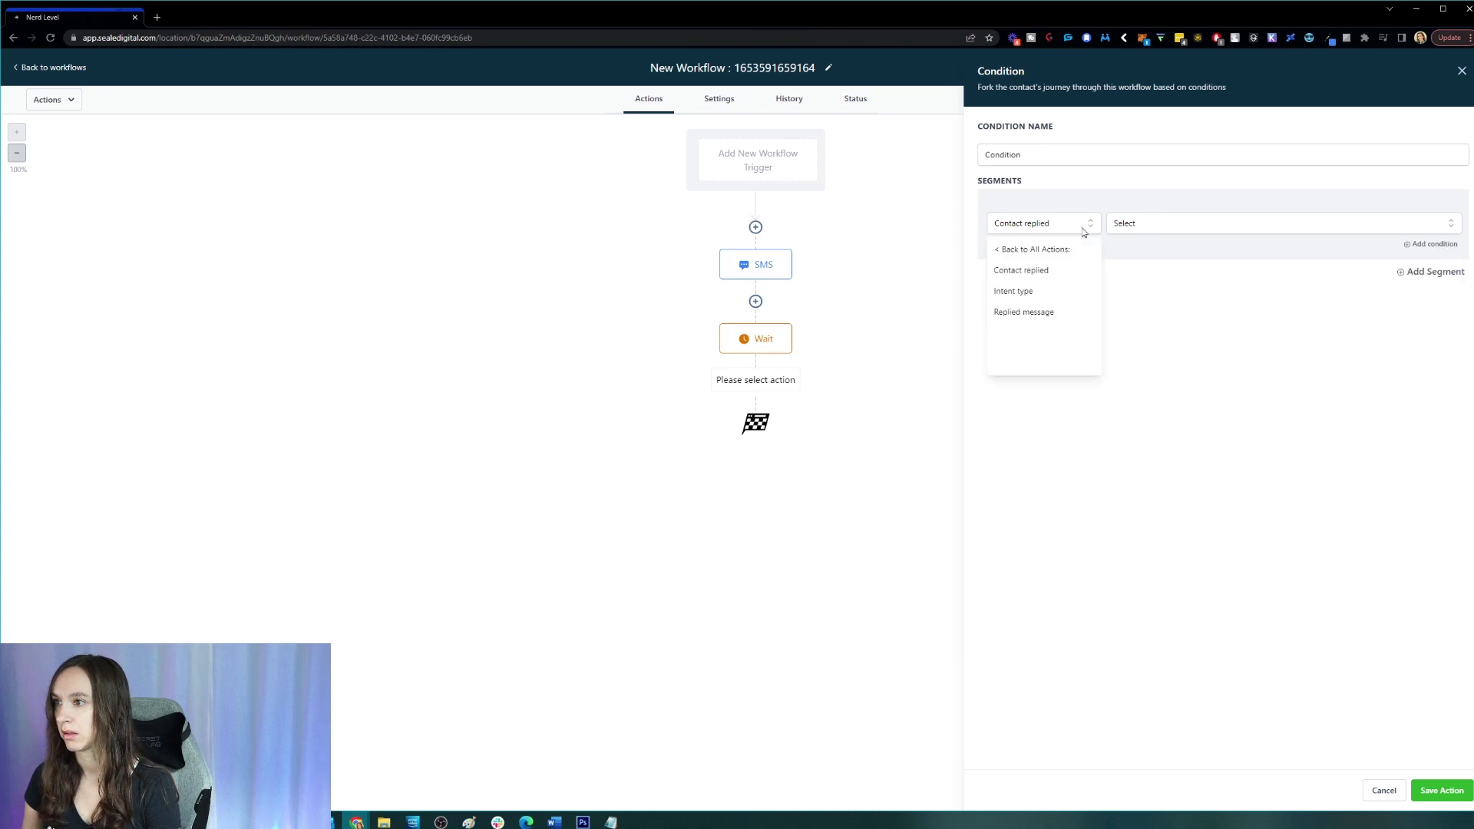
click(1024, 311)
click(1181, 226)
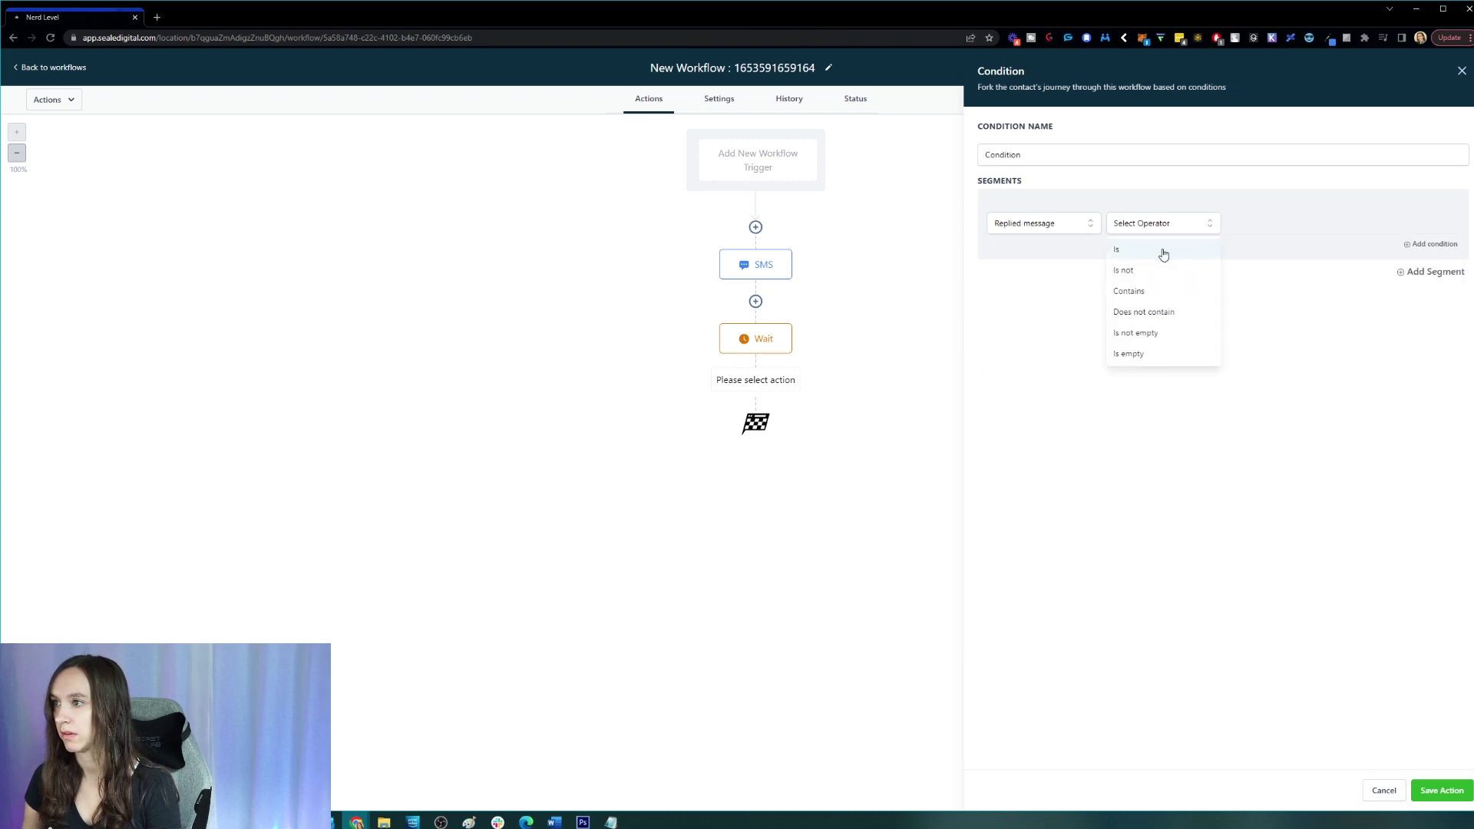
click(1163, 249)
click(1245, 223)
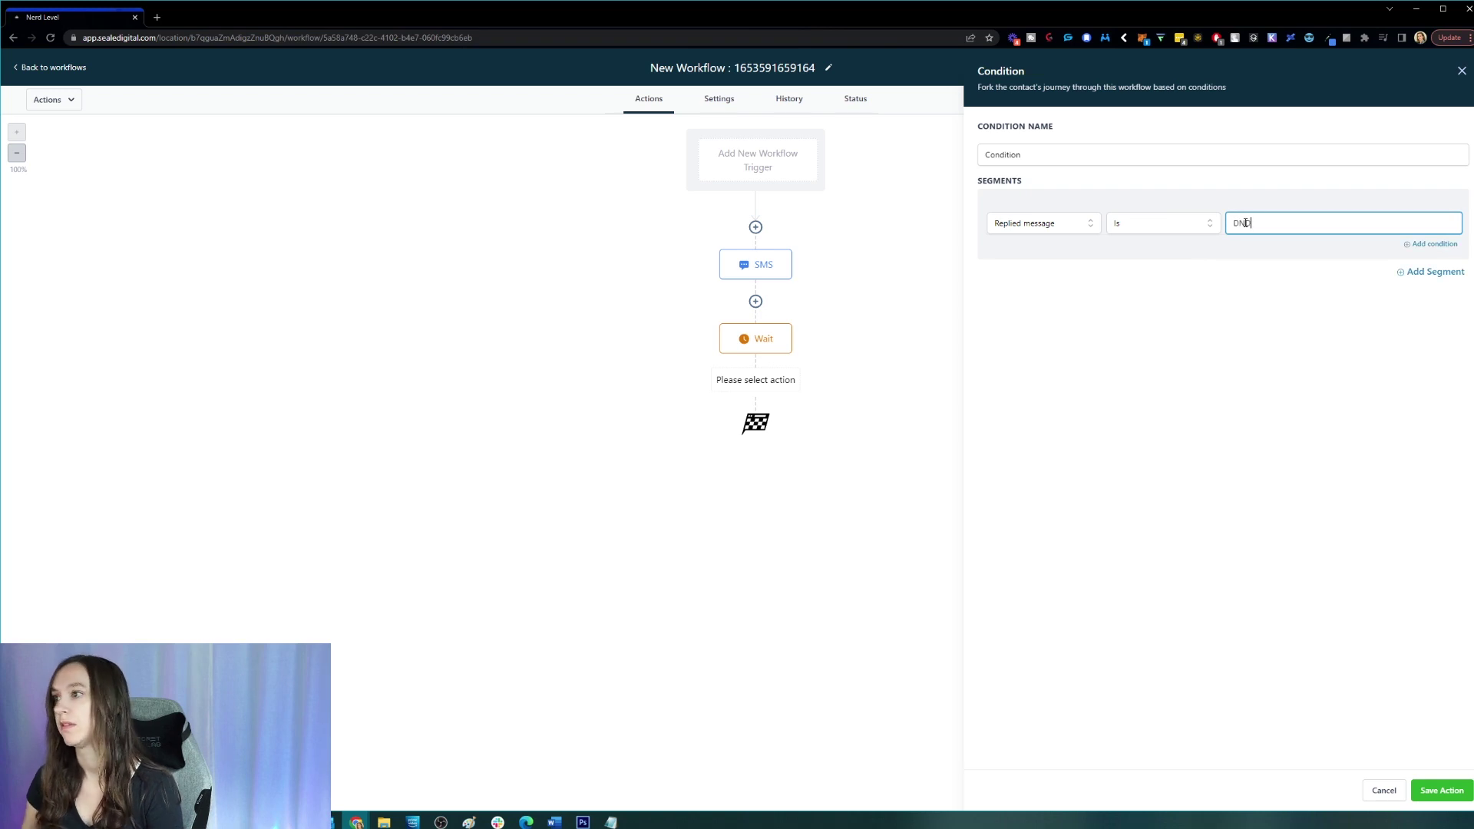
text(DND)
click(1442, 790)
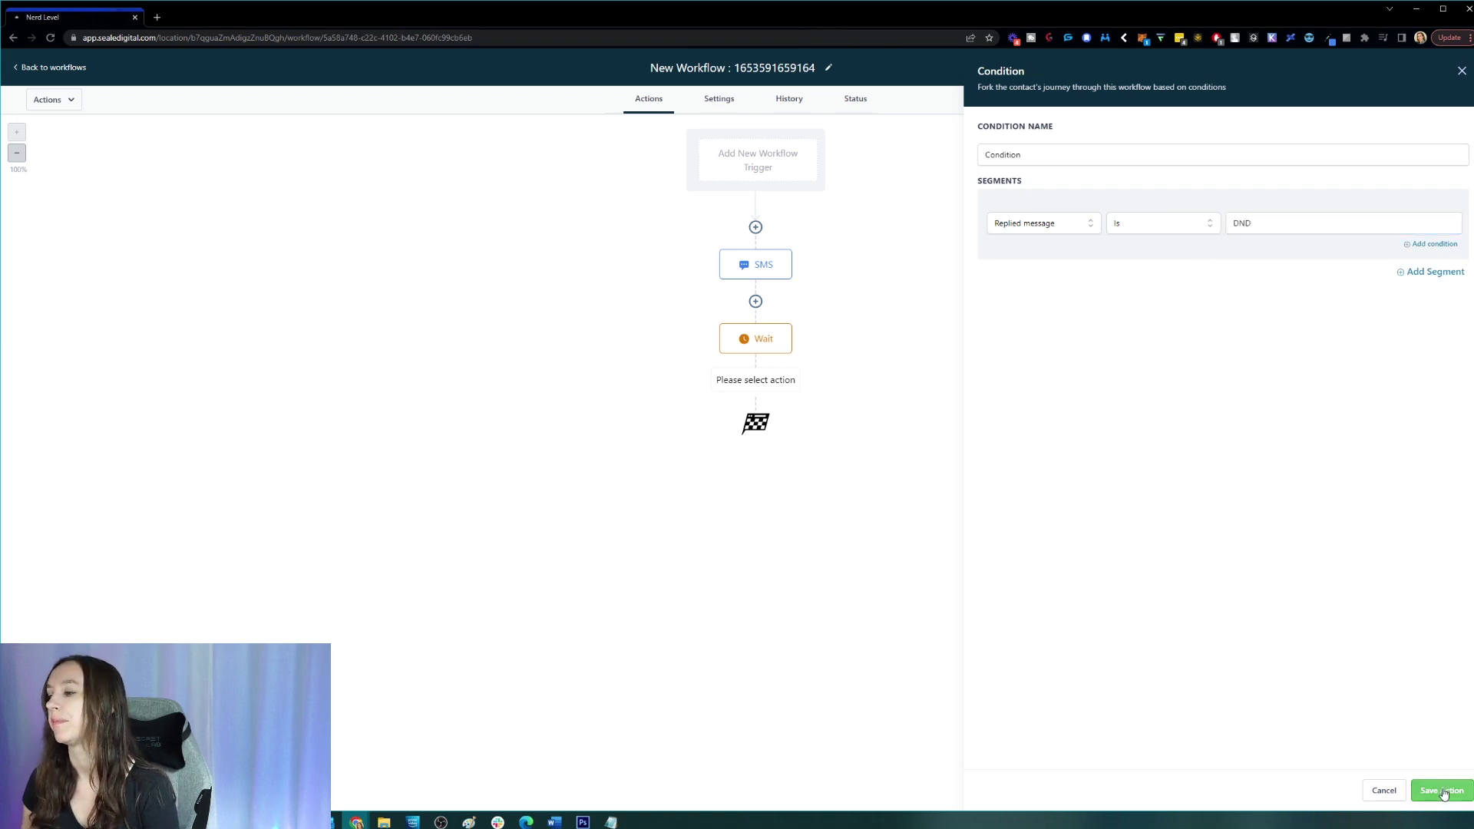
Step: Replace the SMS text 'test' with 'TEXT - if you want to OPT OUT, reply DND' and save it
click(755, 278)
double_click(1257, 292)
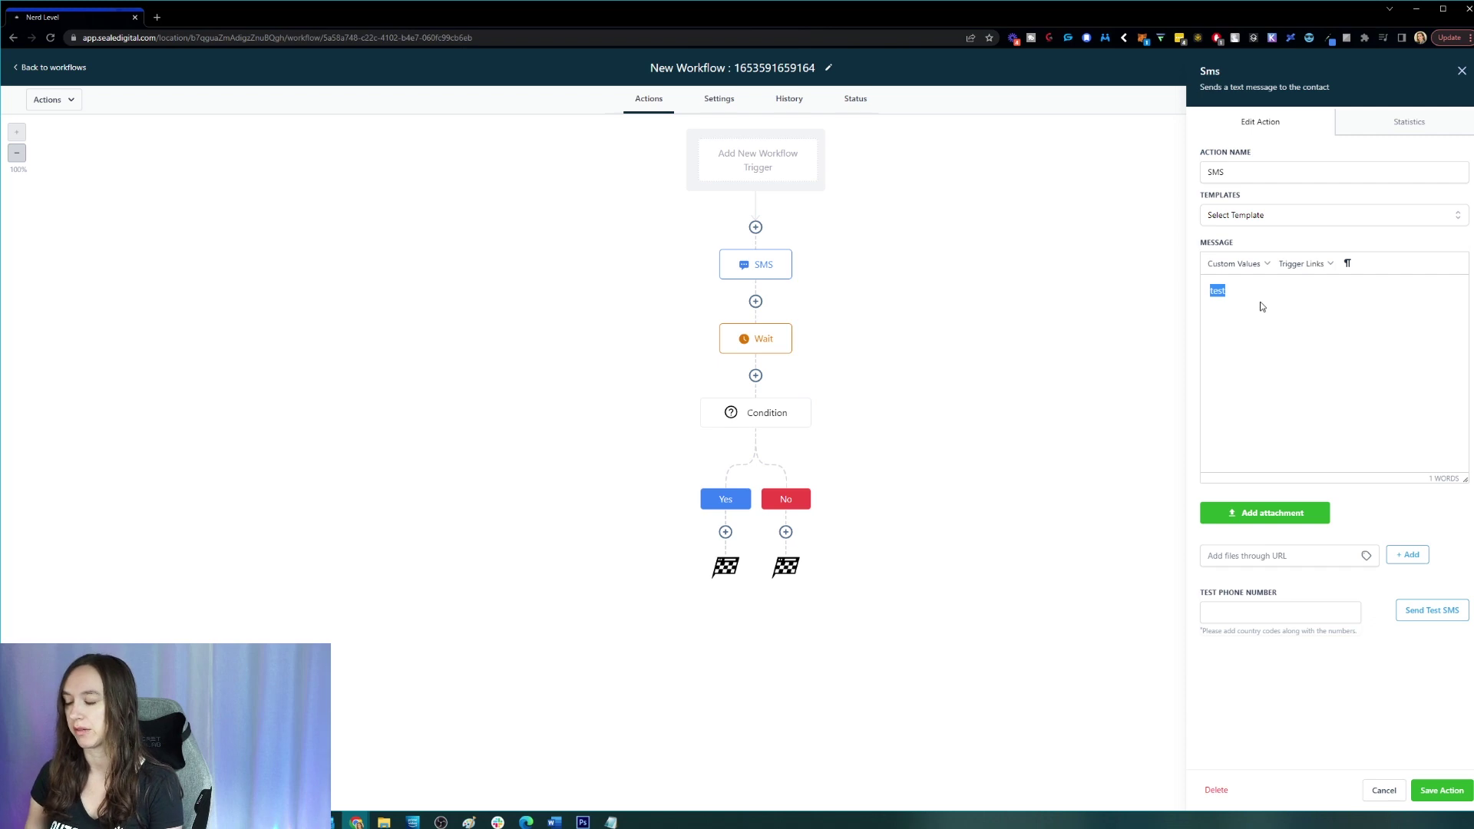
text(TEX)
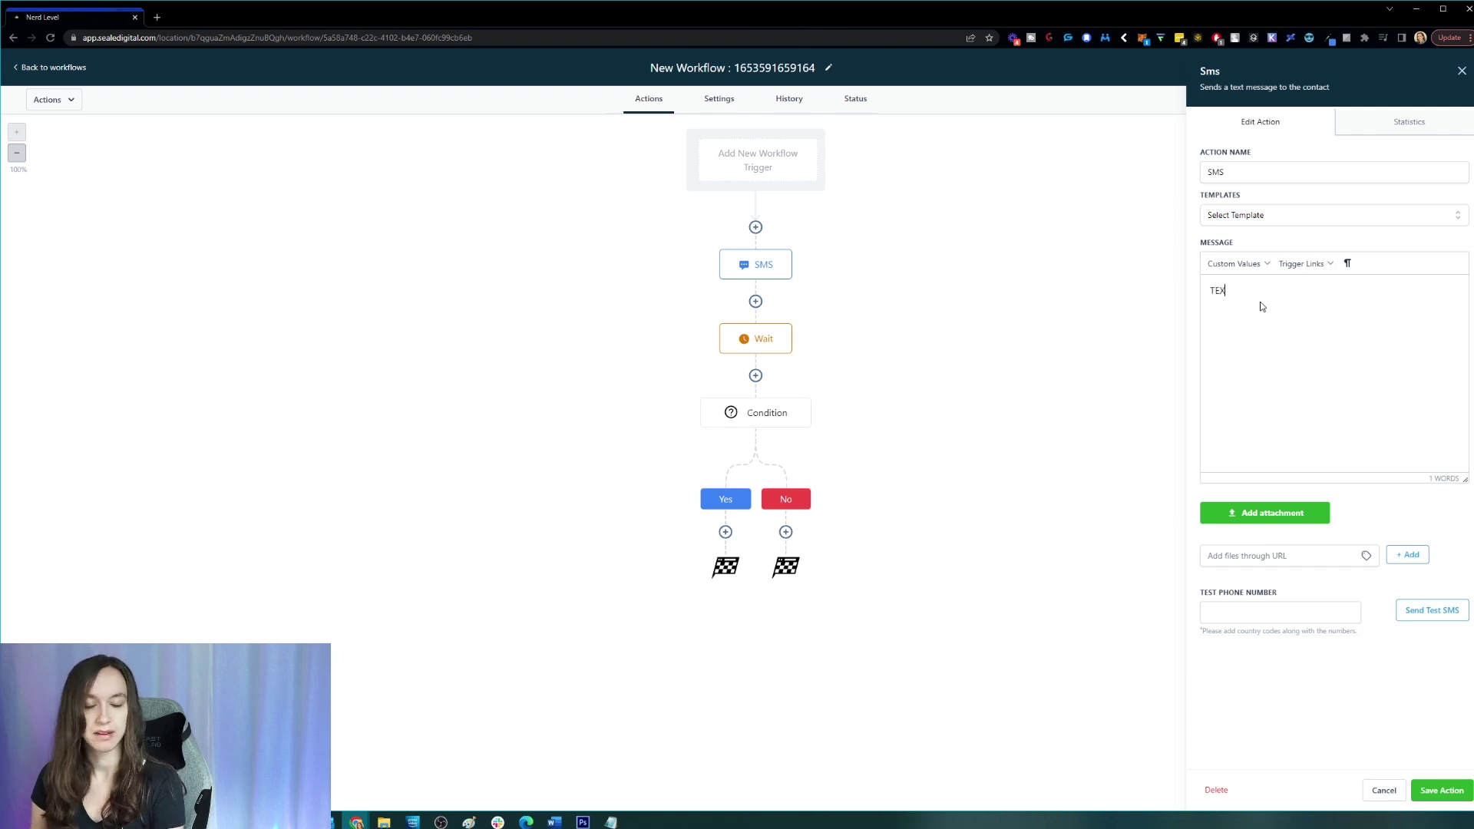
text(T - )
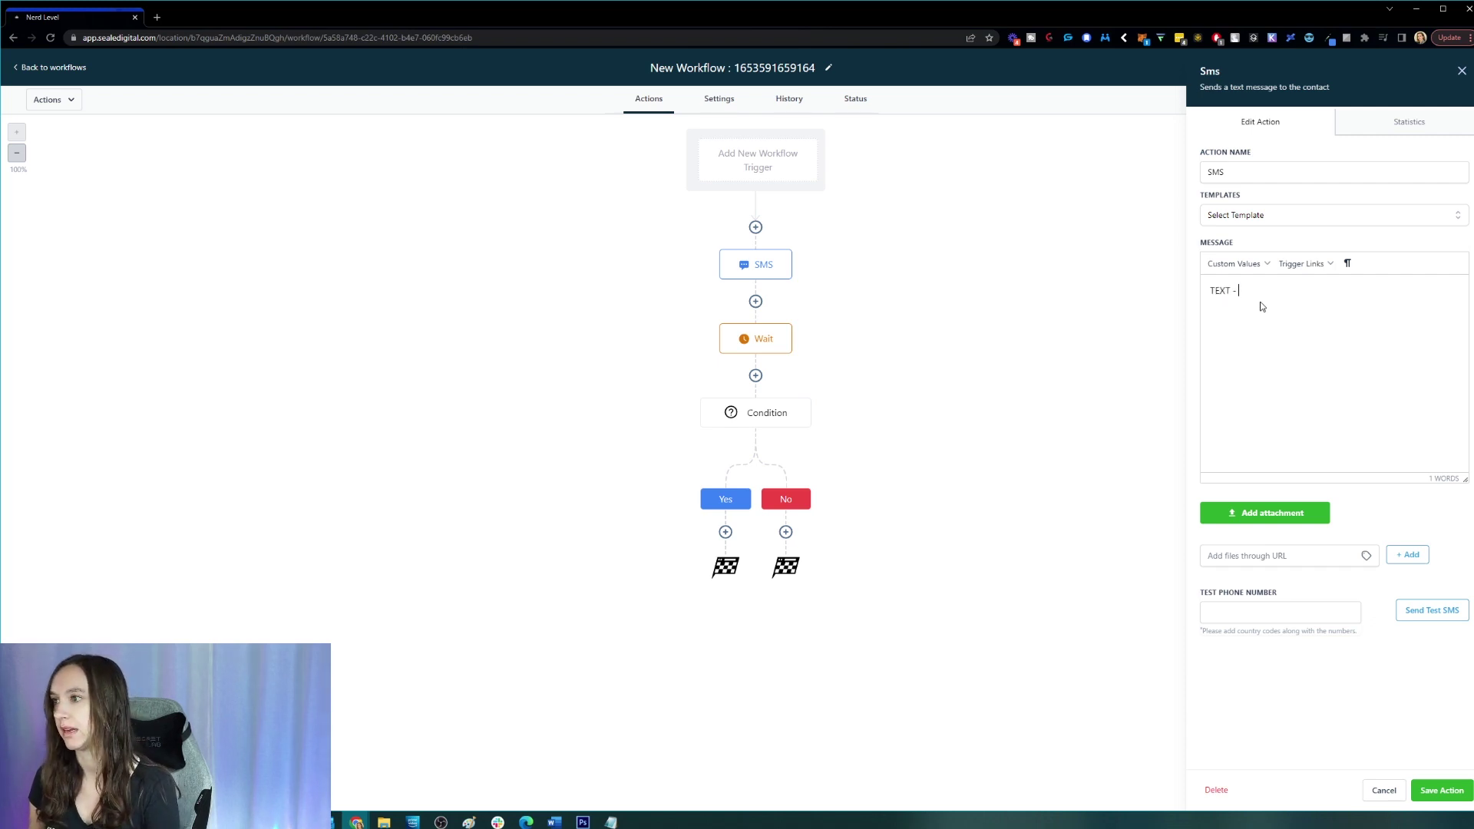
text(if you want to OPT)
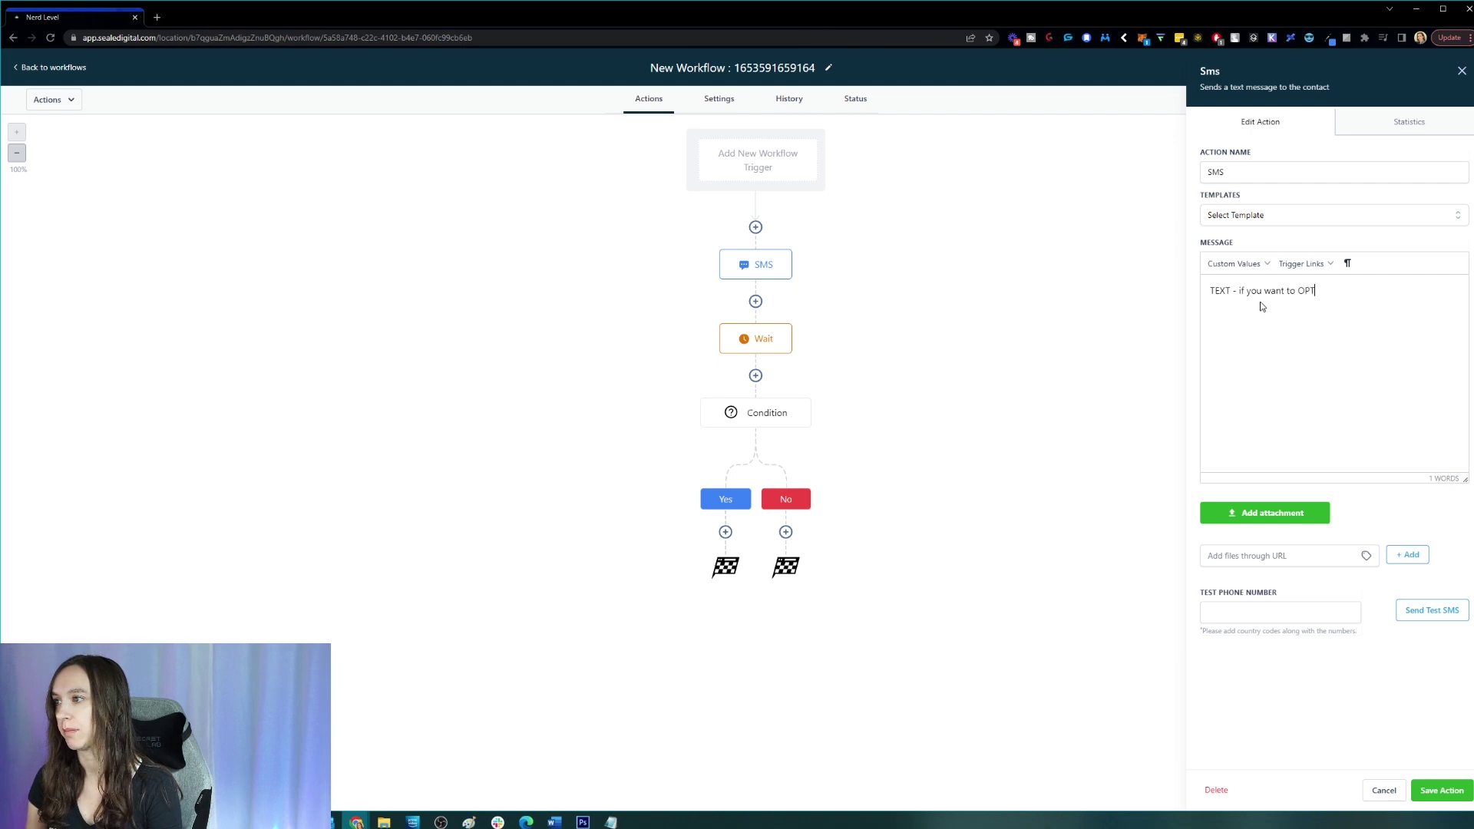
text( OUT, reply )
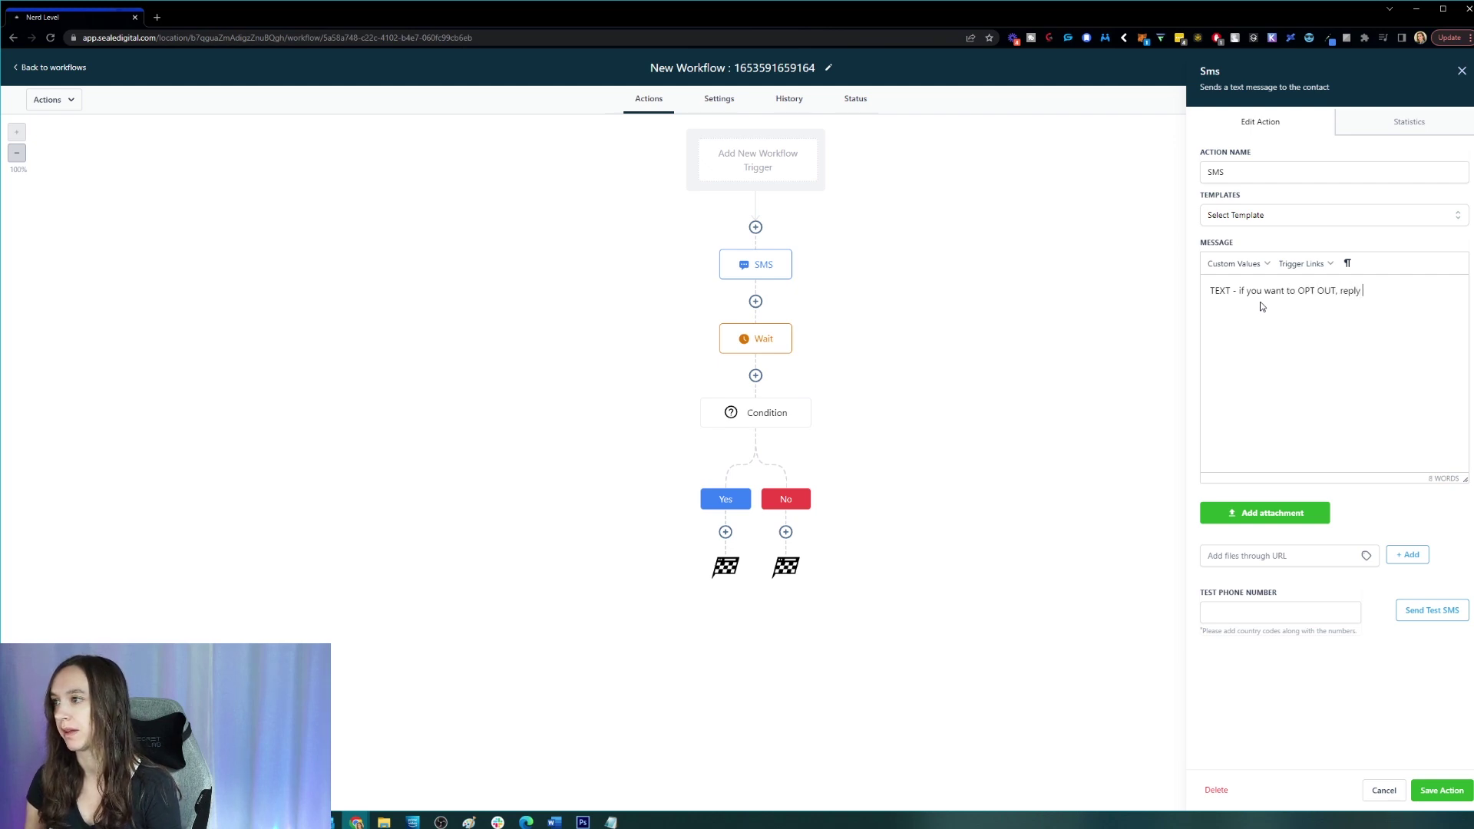
text(DND)
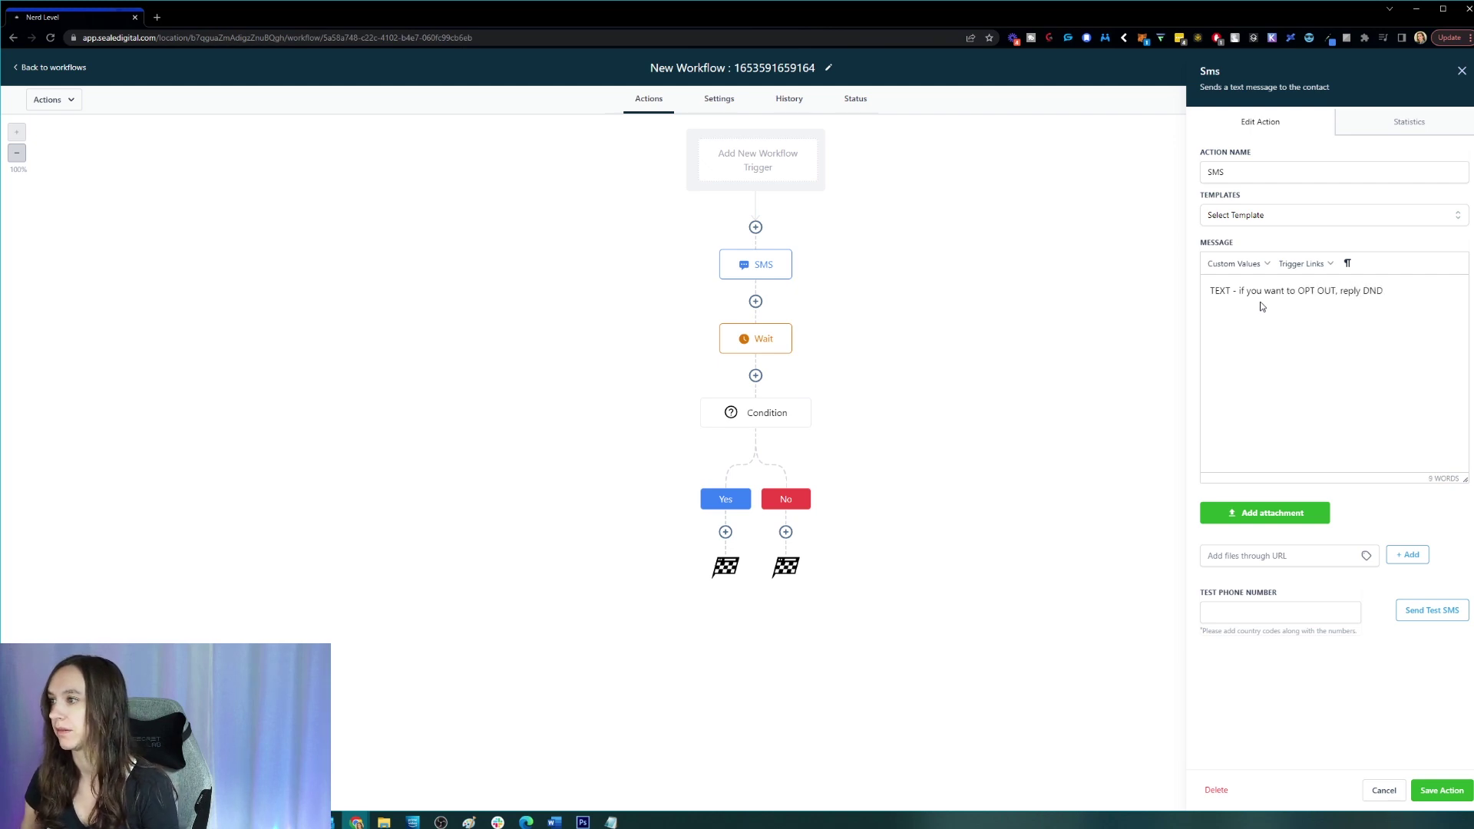
click(1425, 798)
click(760, 274)
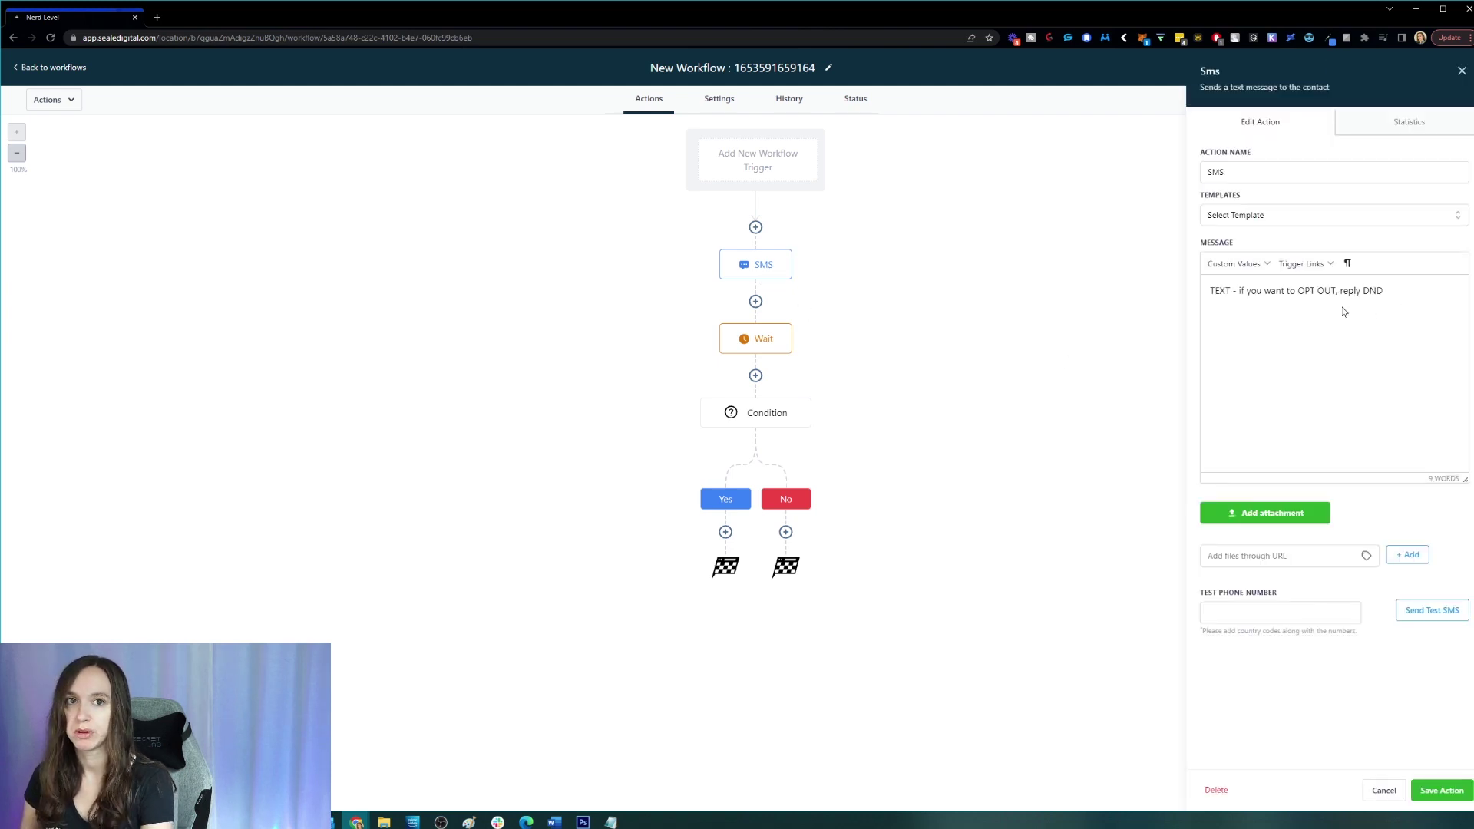
click(1442, 791)
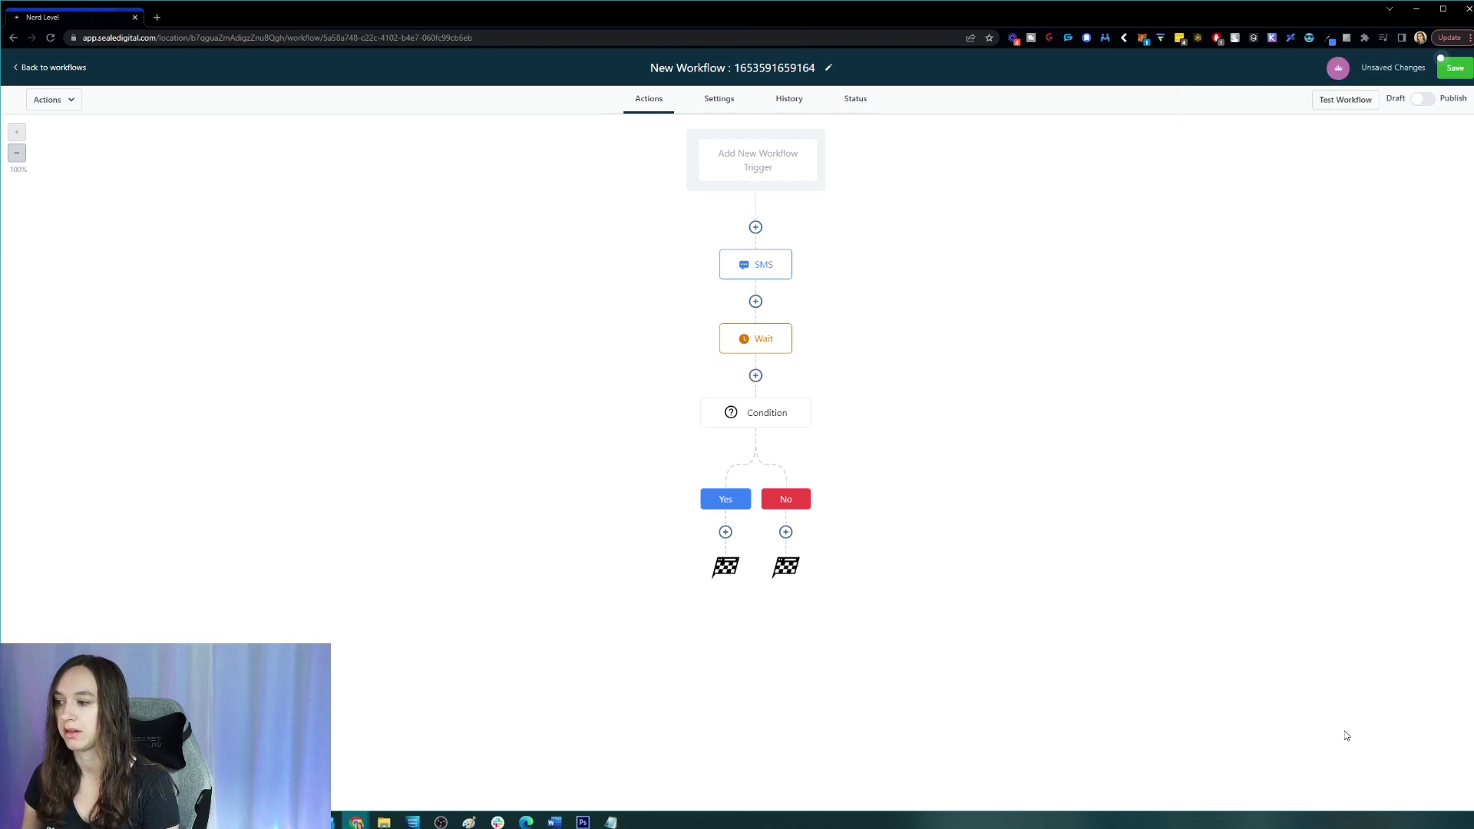
Step: Review the Wait and Condition step settings, then start a new action under the Yes branch
click(772, 341)
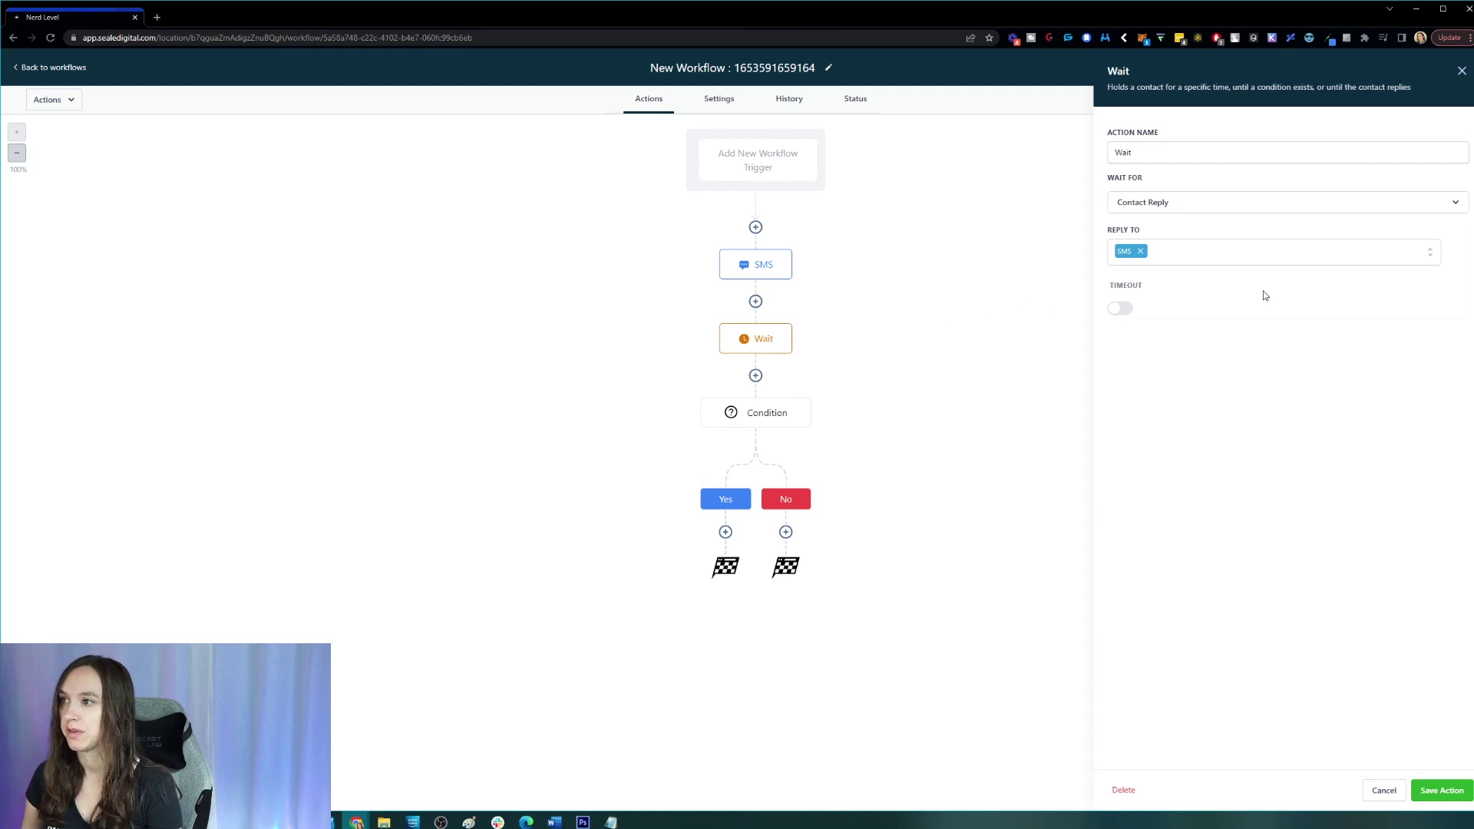
click(1462, 70)
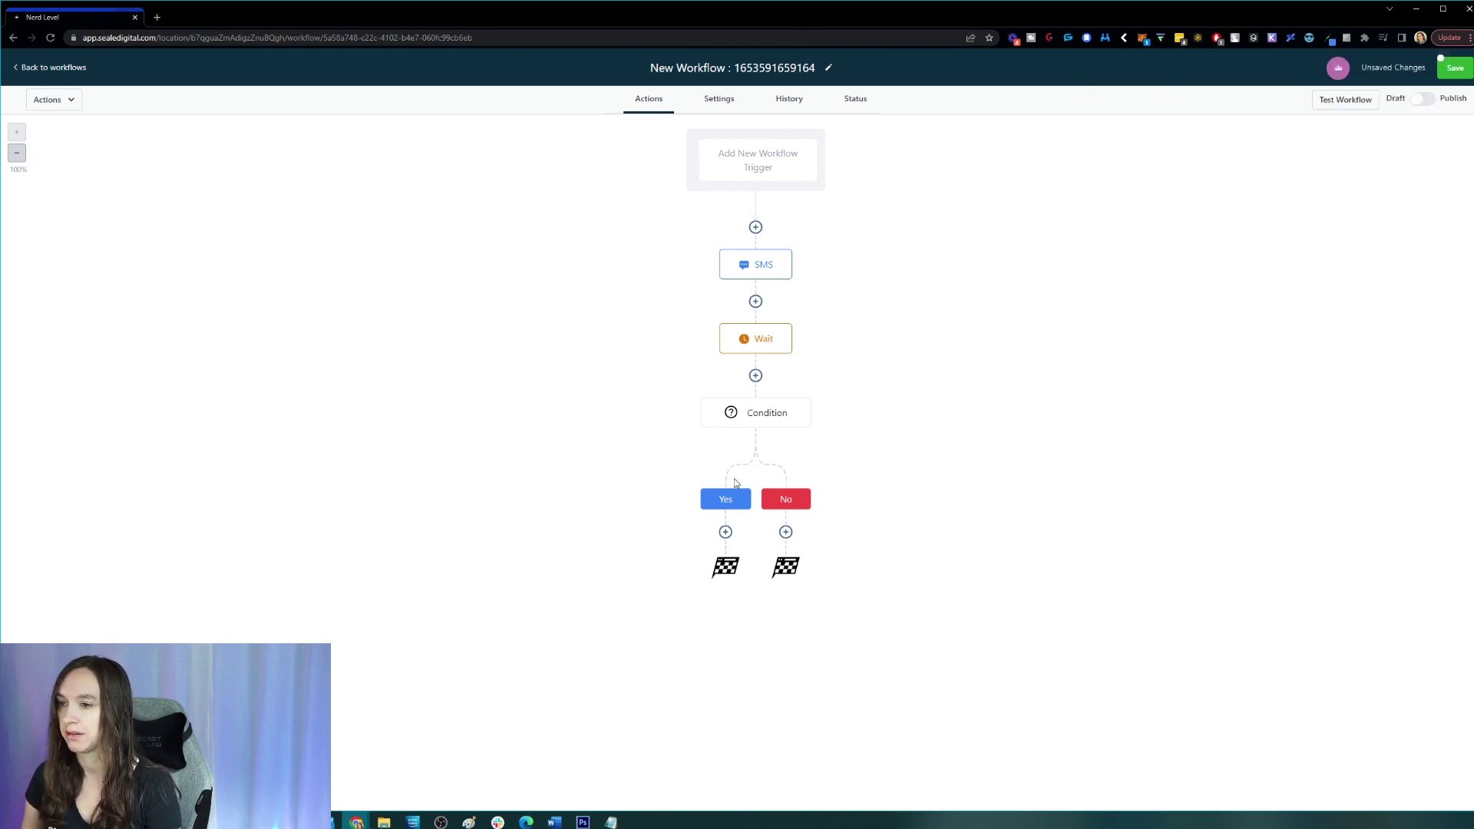
click(750, 415)
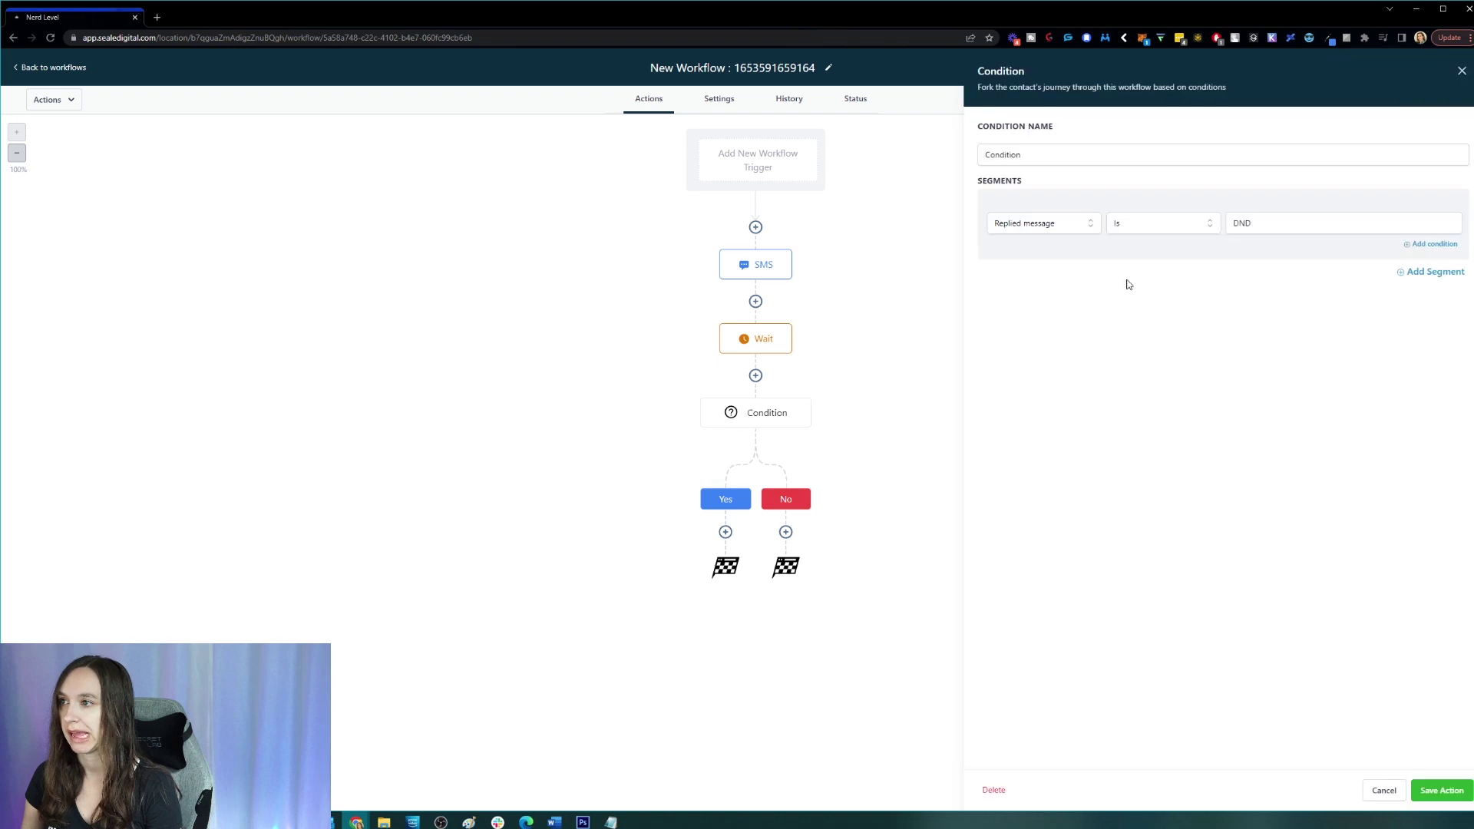
click(1462, 70)
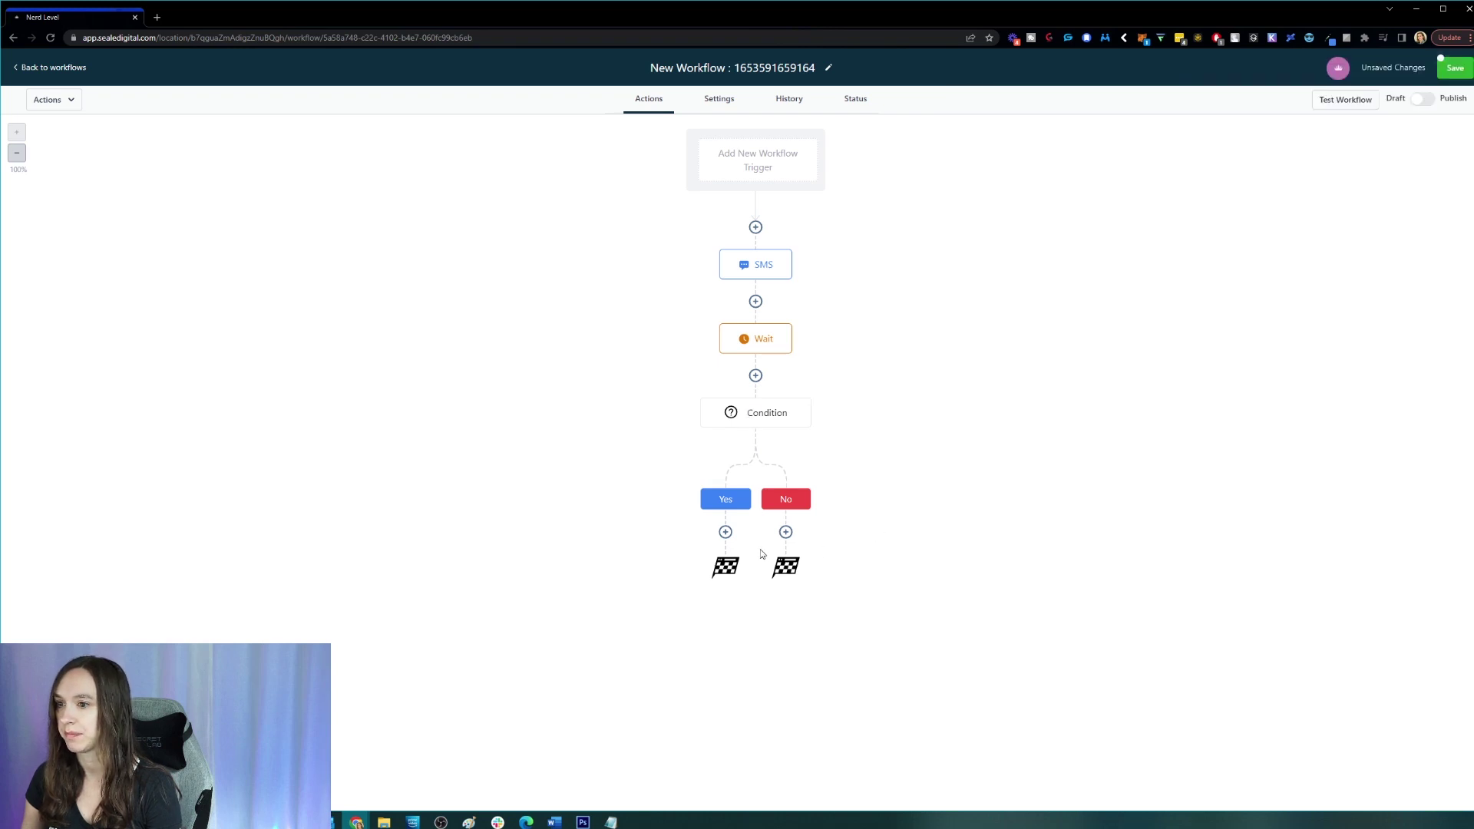
click(726, 531)
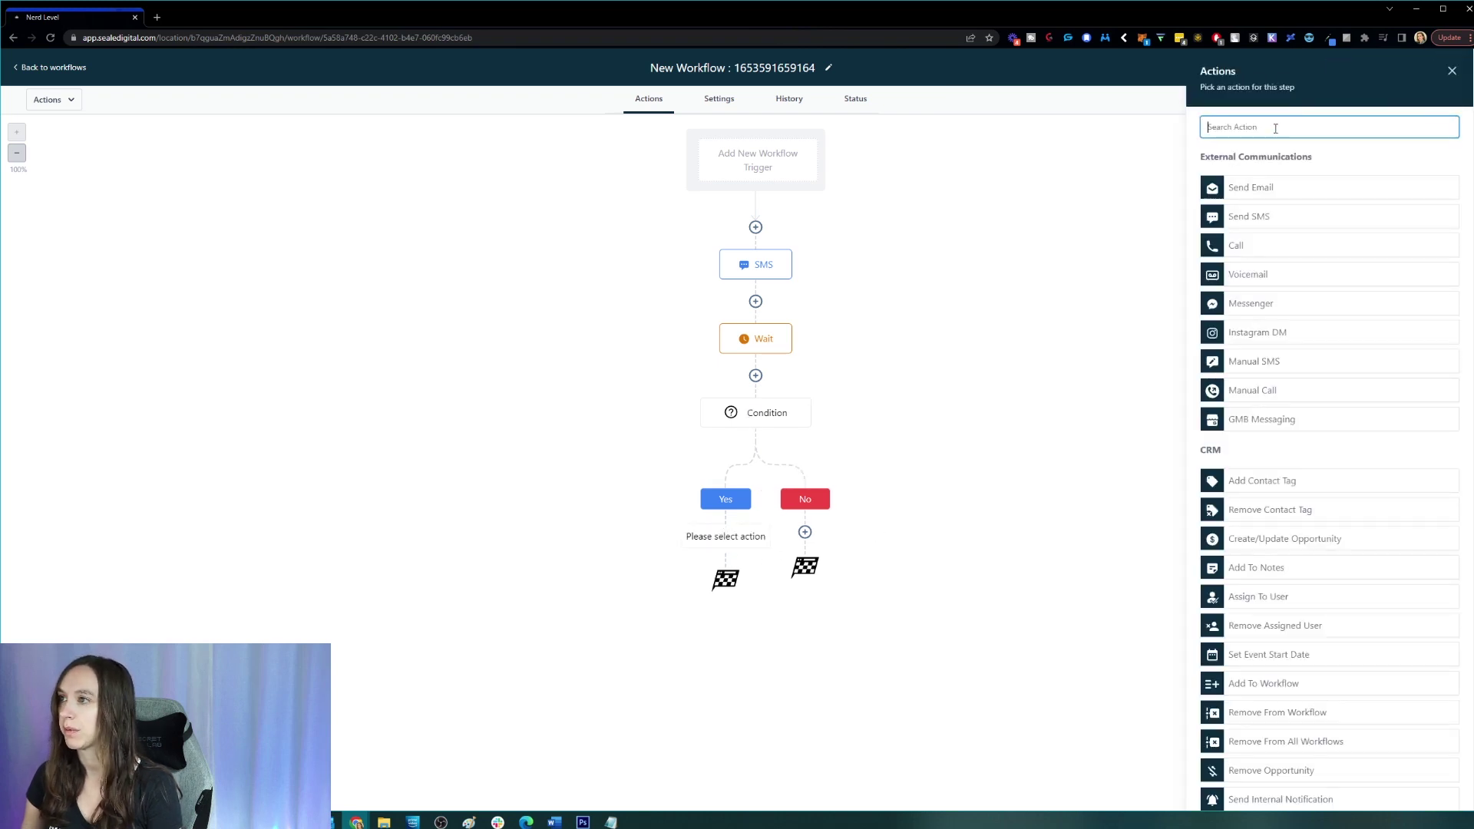
Step: Add a Set Contact DND action set to enable DND for specific channels, with SMS selected
text(dnd)
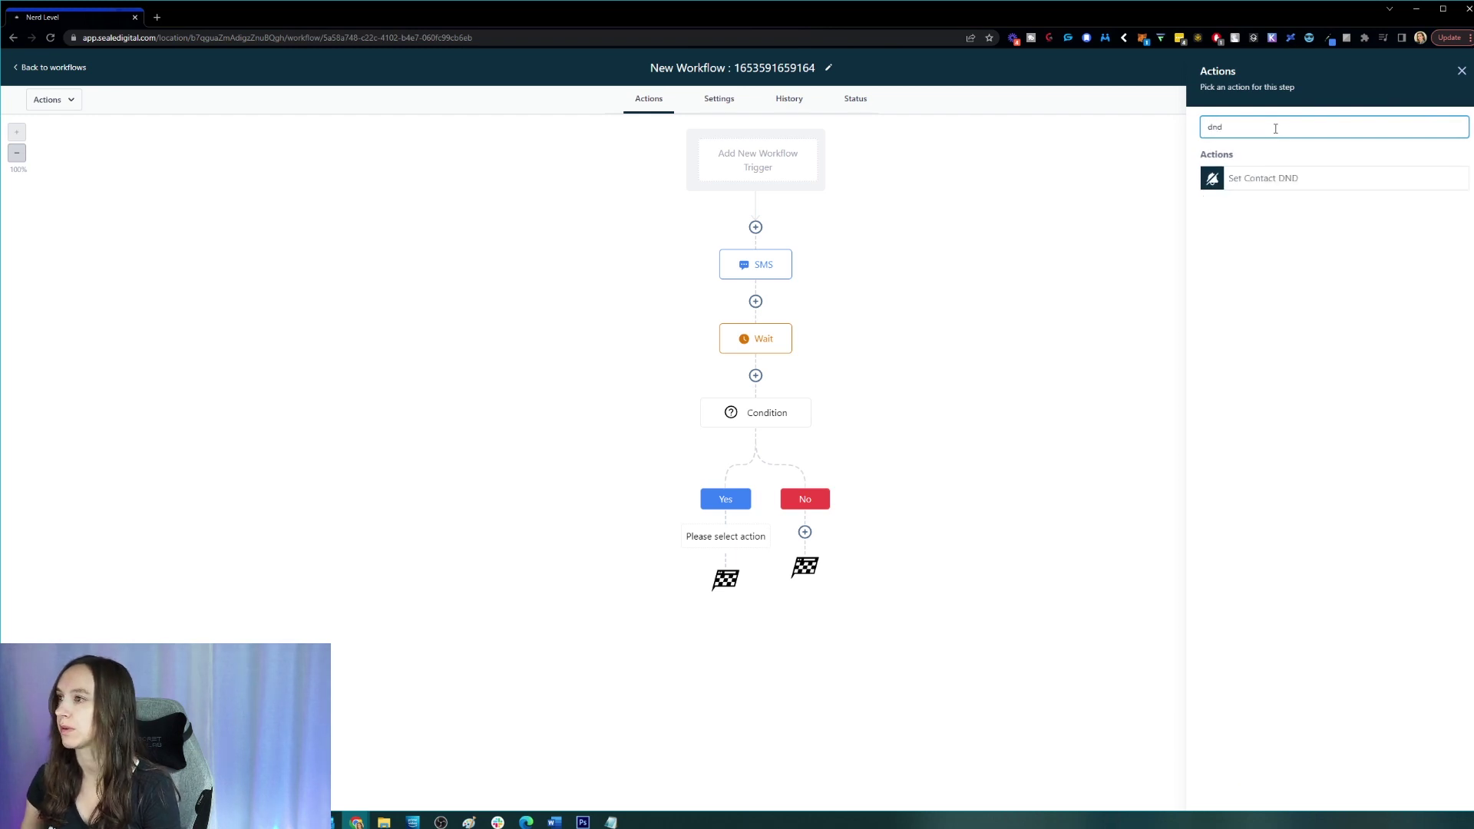
click(1264, 185)
click(1253, 203)
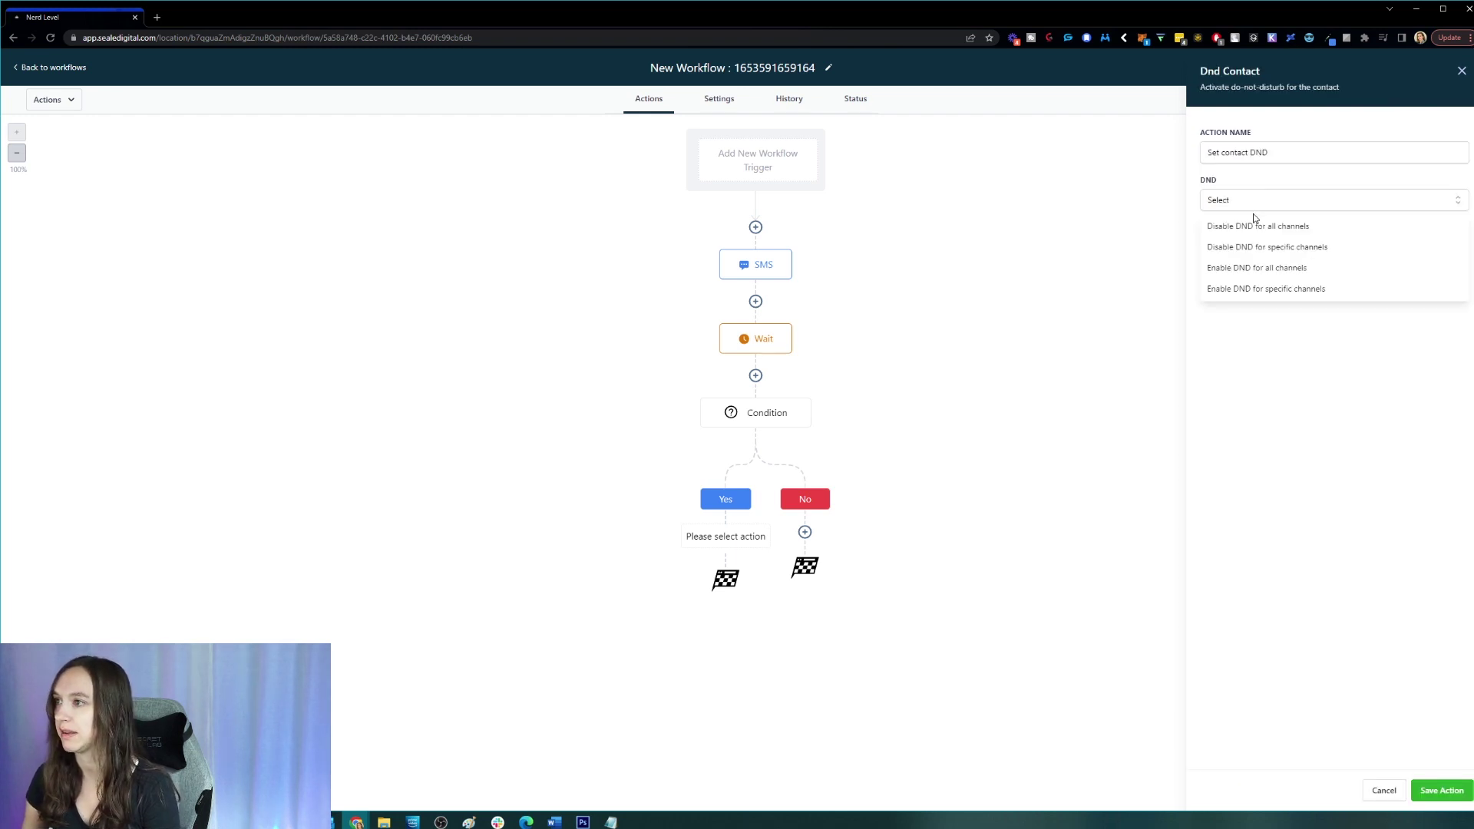
click(1277, 289)
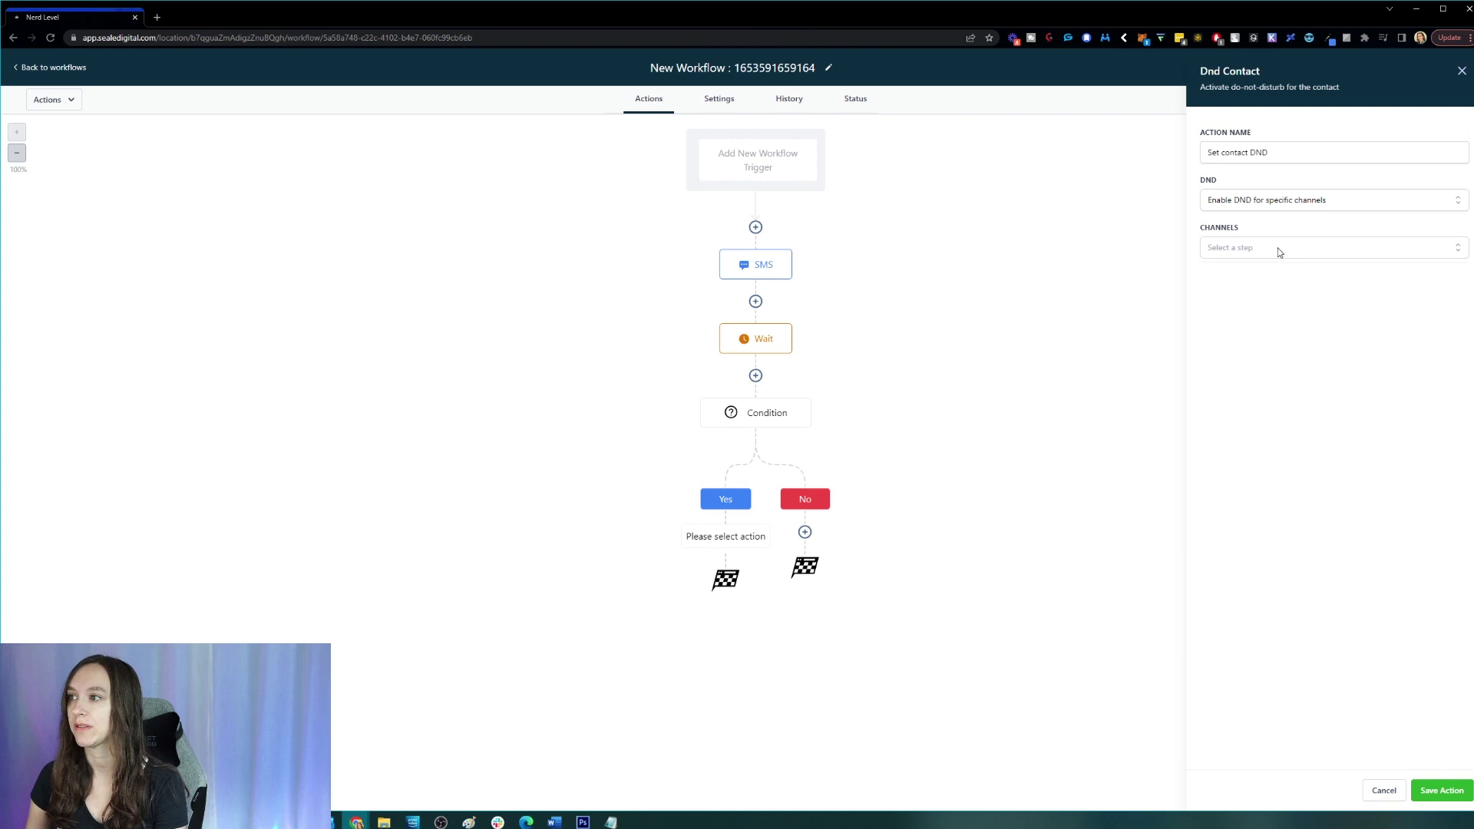
click(1278, 247)
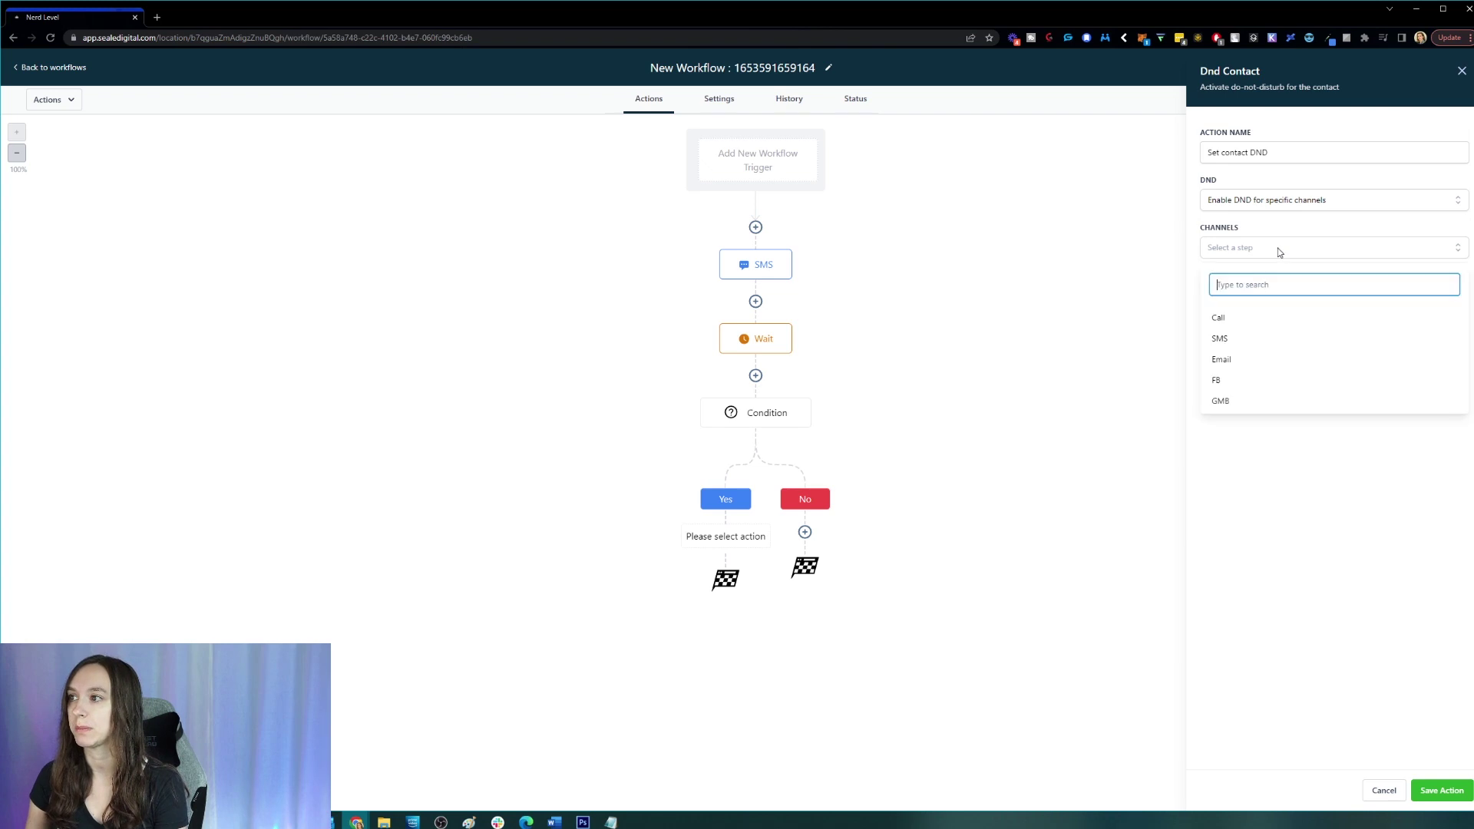
click(1244, 344)
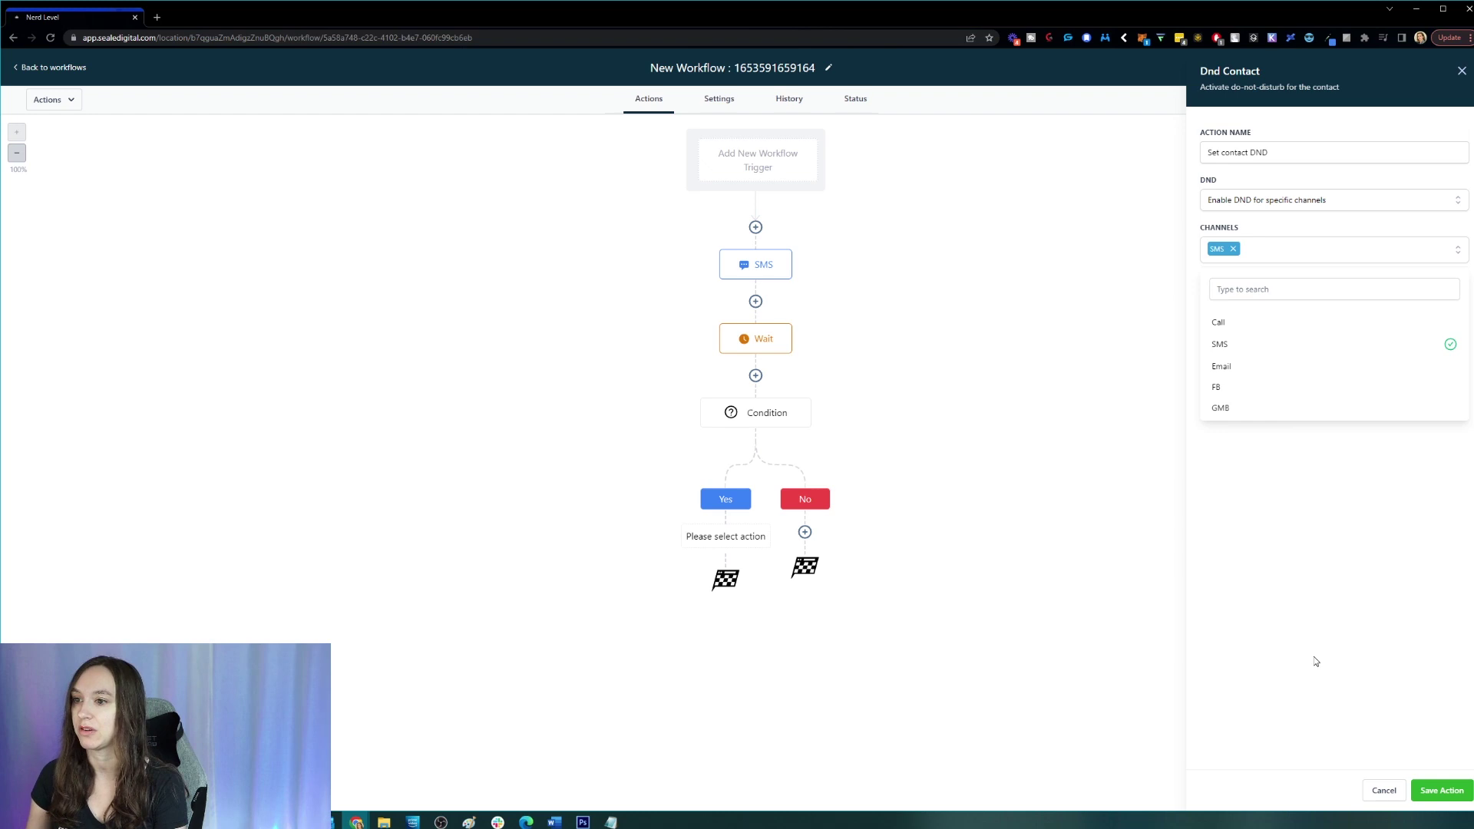
click(1316, 635)
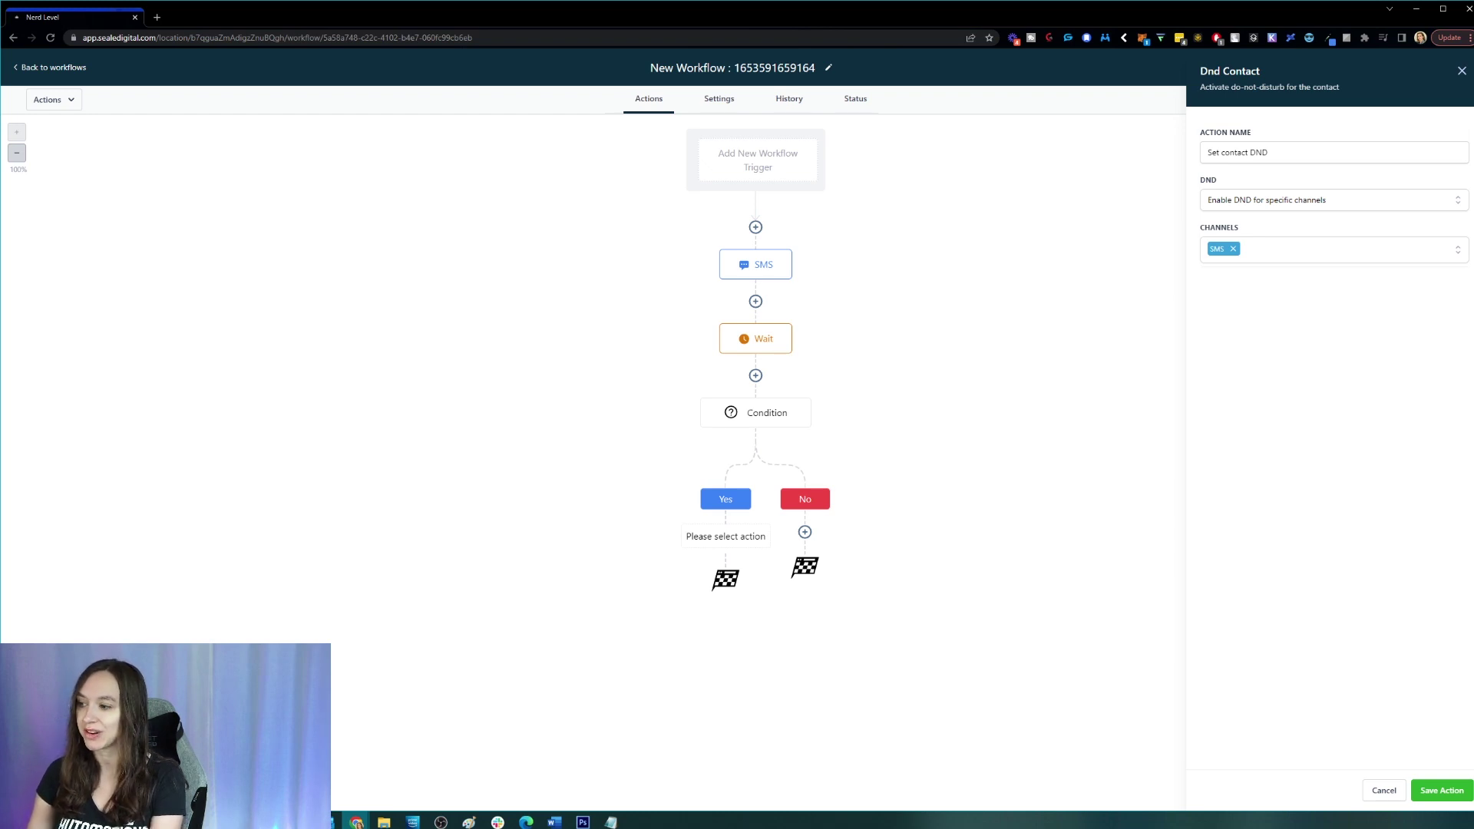
click(1442, 791)
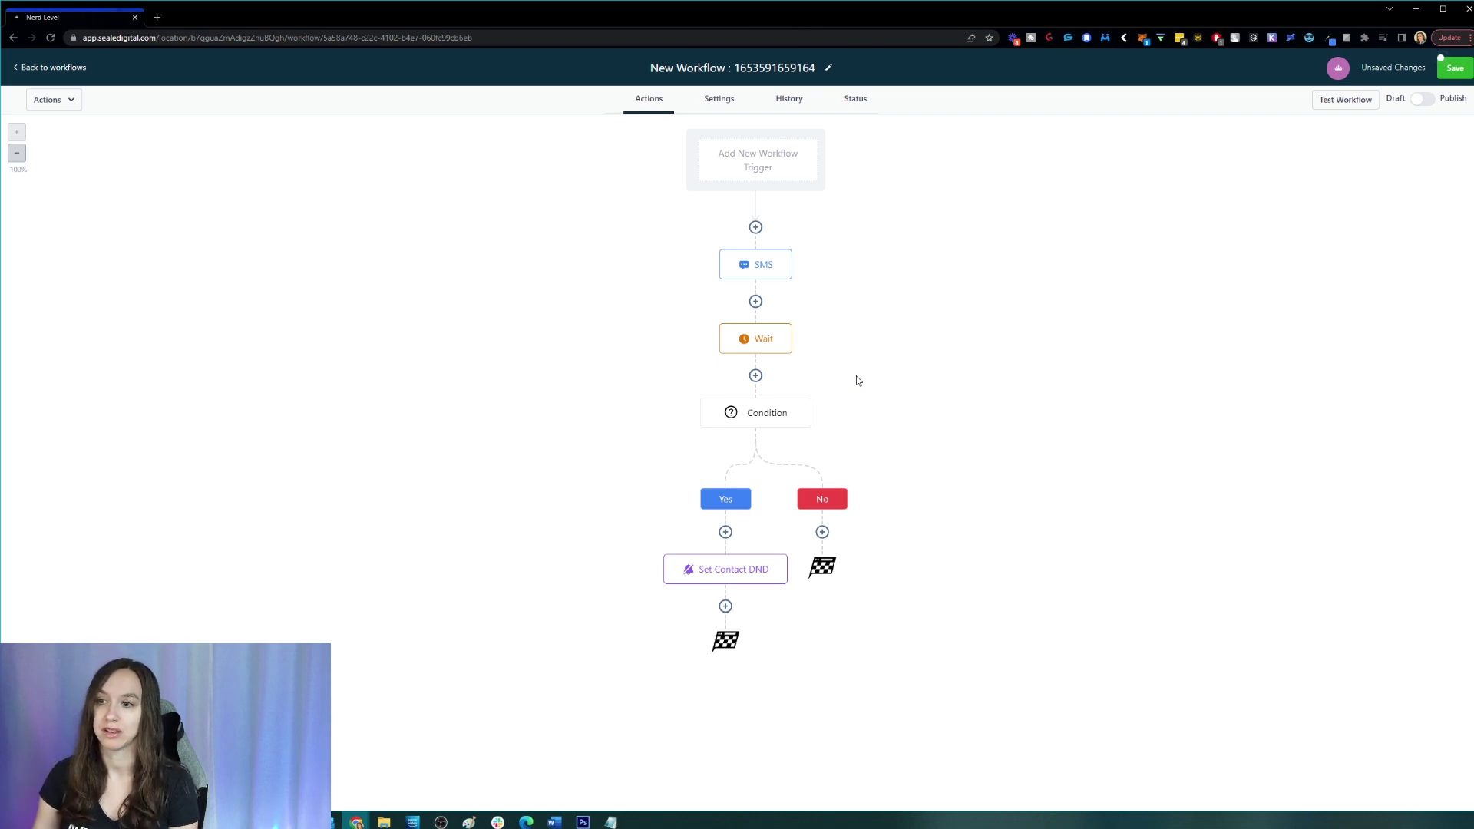
Step: Add Call alongside SMS to the DND step's channels and save the workflow
click(730, 578)
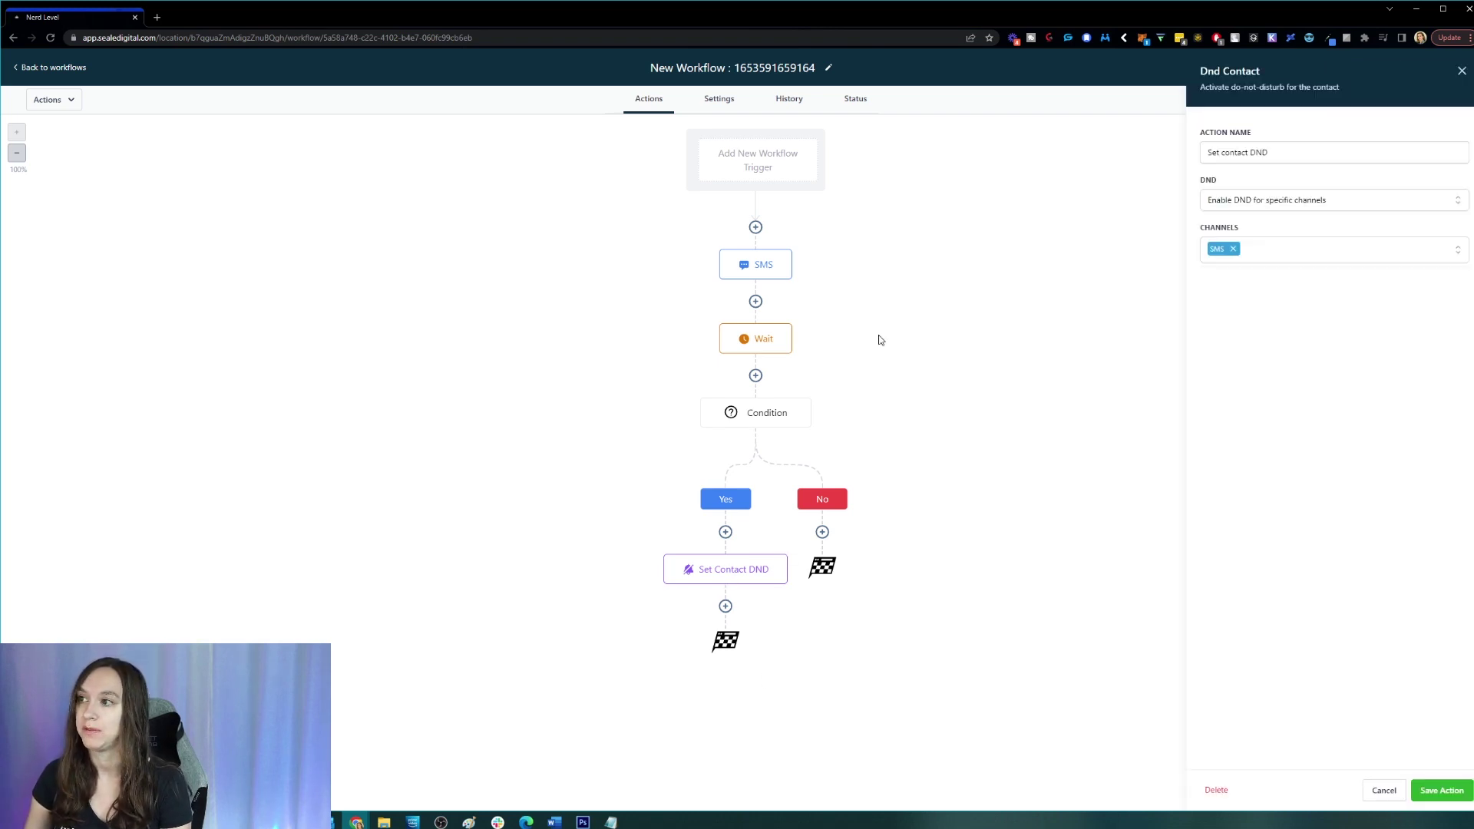
click(1300, 250)
click(1231, 321)
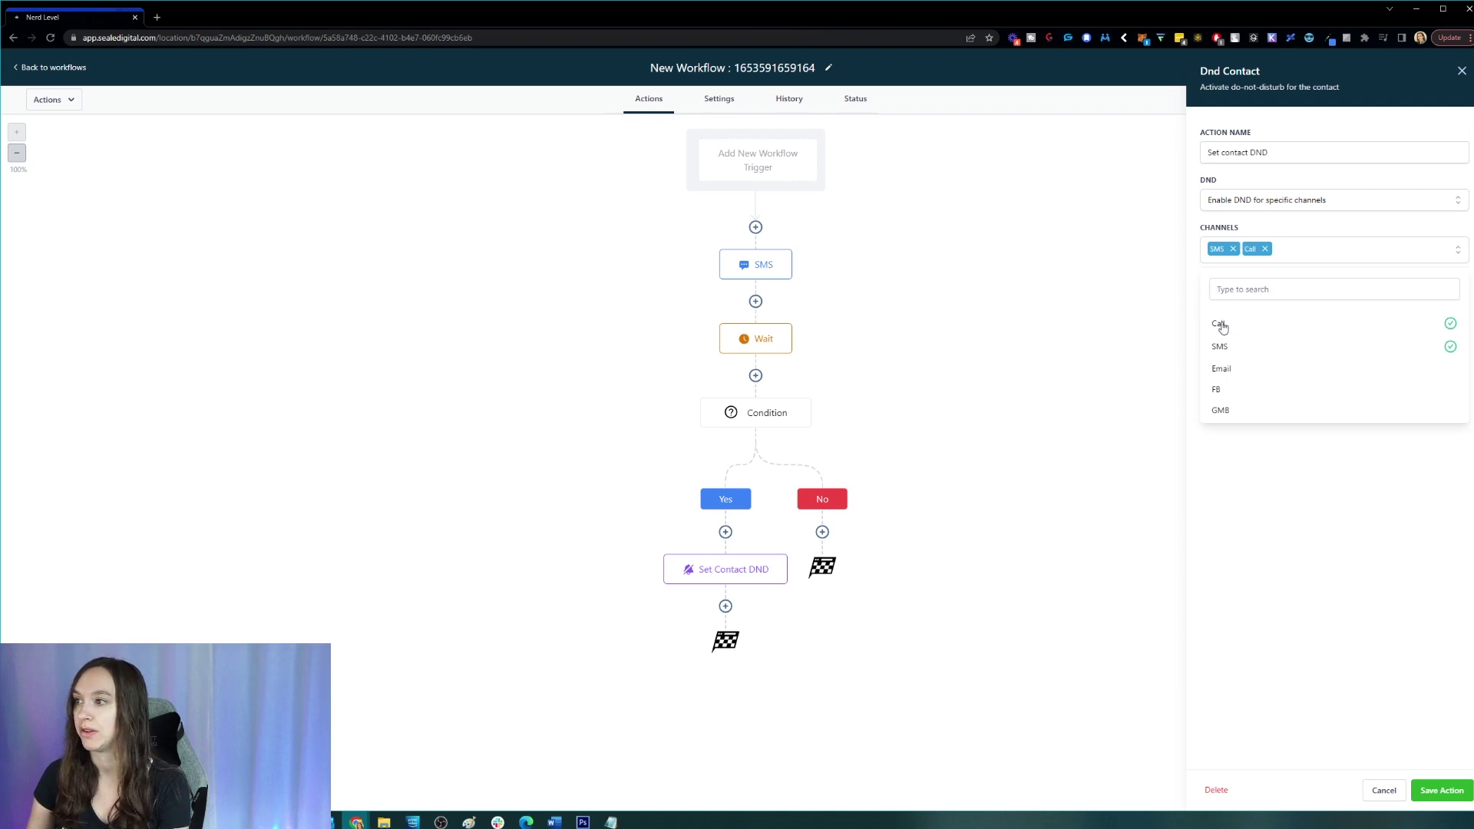
click(1443, 789)
click(1453, 68)
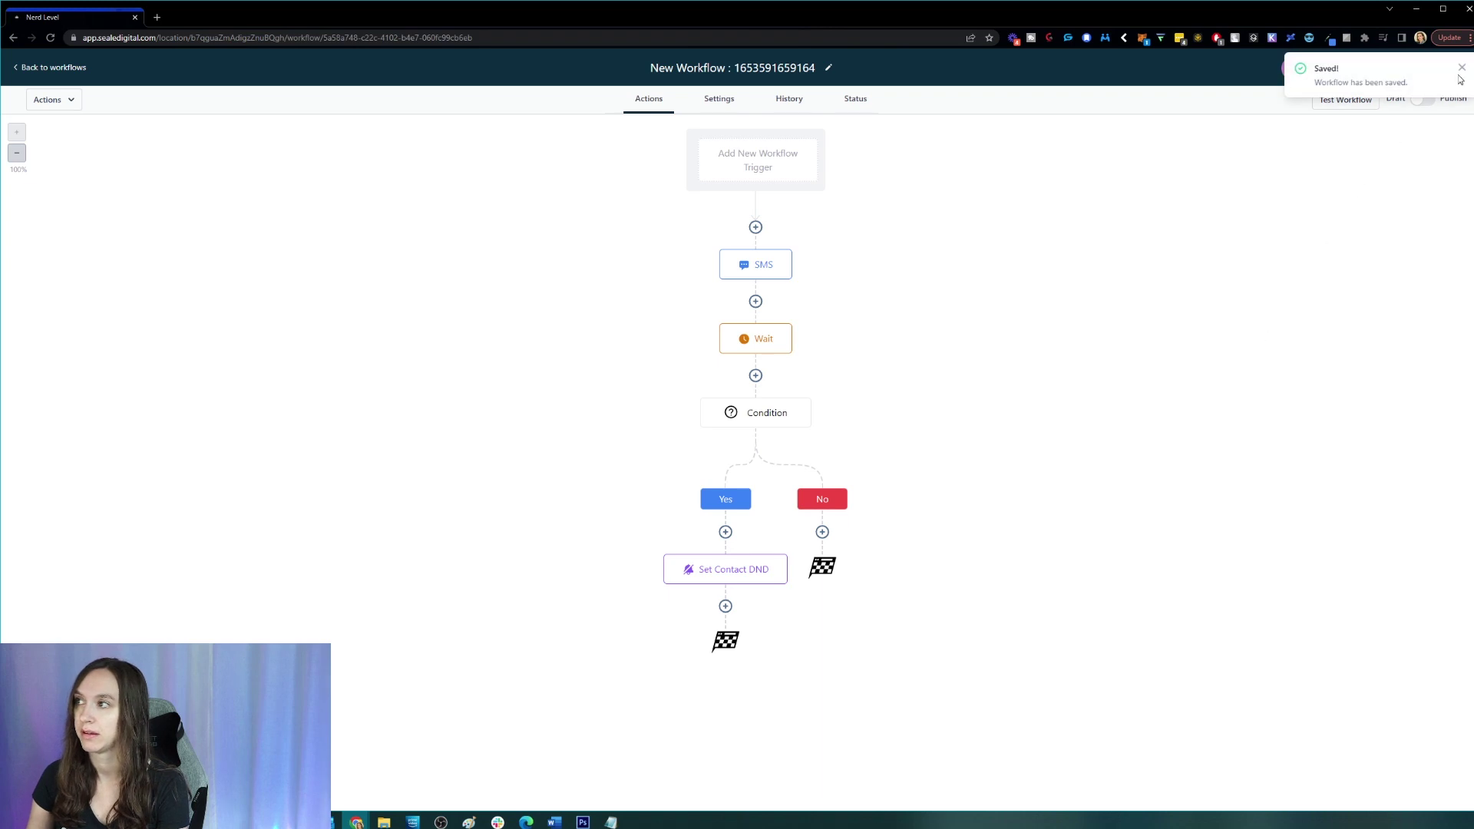
Step: Switch the workflow status from Draft to Publish and save it
click(1462, 67)
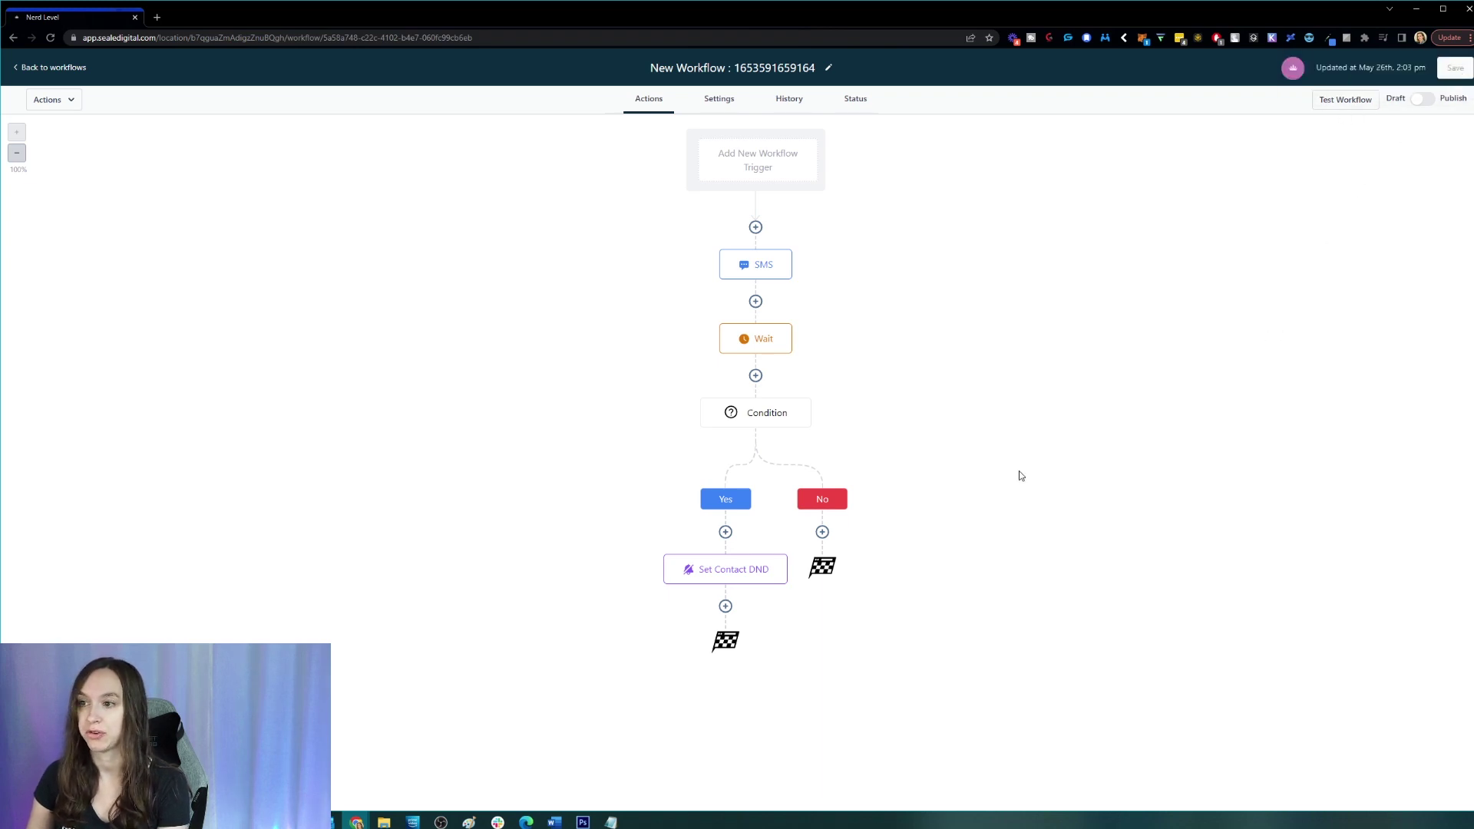
click(1422, 99)
click(1442, 60)
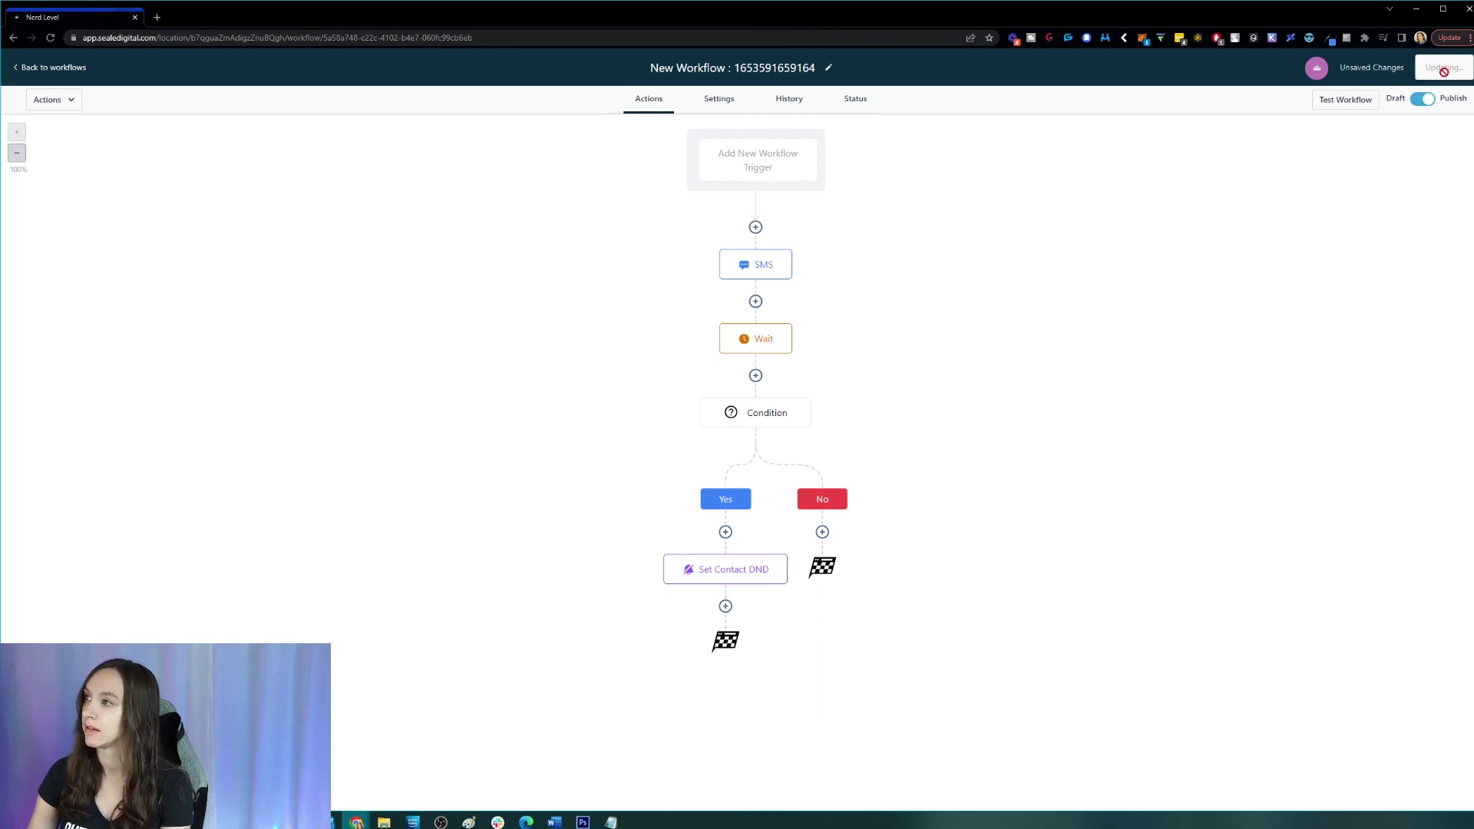